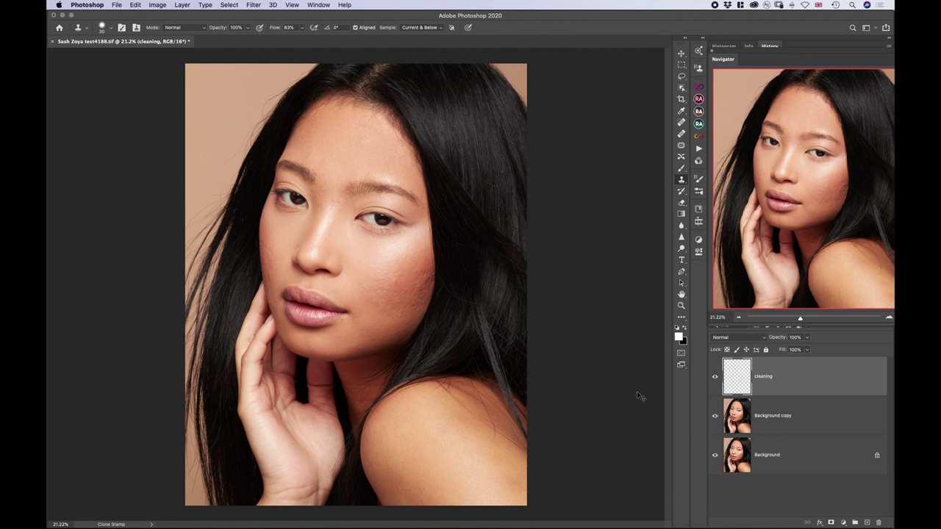
- Zoom in on the face and toggle the cleaning layer off and on to compare before and after
{"action": "key", "text": "super+equal"}
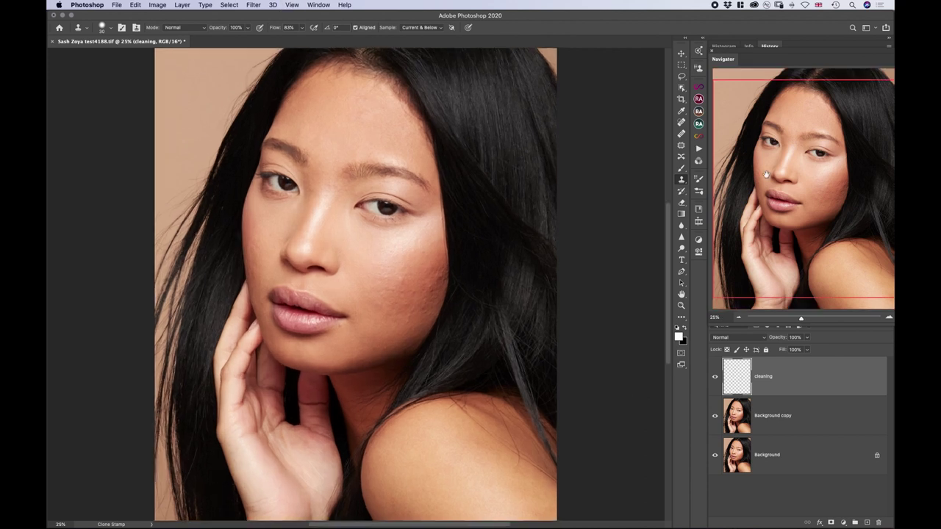
{"action": "key", "text": "super+equal"}
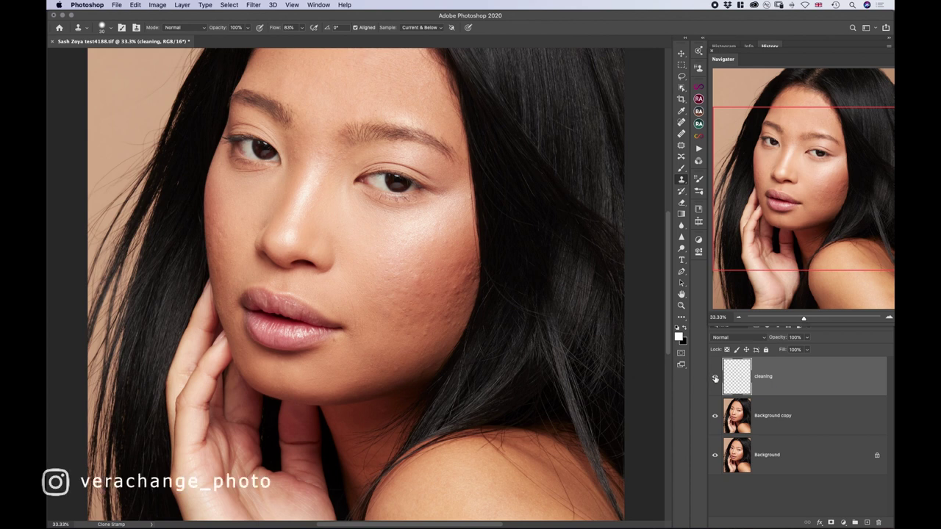
{"action": "left_click", "coordinate": [715, 378]}
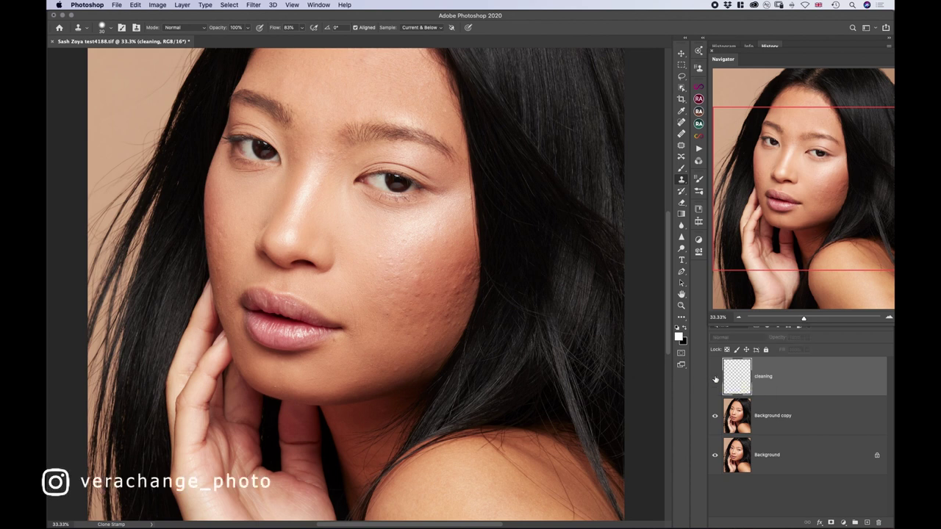
{"action": "left_click", "coordinate": [716, 379]}
{"action": "left_click", "coordinate": [715, 378]}
{"action": "left_click", "coordinate": [716, 378]}
{"action": "scroll", "coordinate": [535, 387], "scroll_direction": "up", "scroll_amount": 1}
{"action": "scroll", "coordinate": [535, 387], "scroll_direction": "down", "scroll_amount": 2}
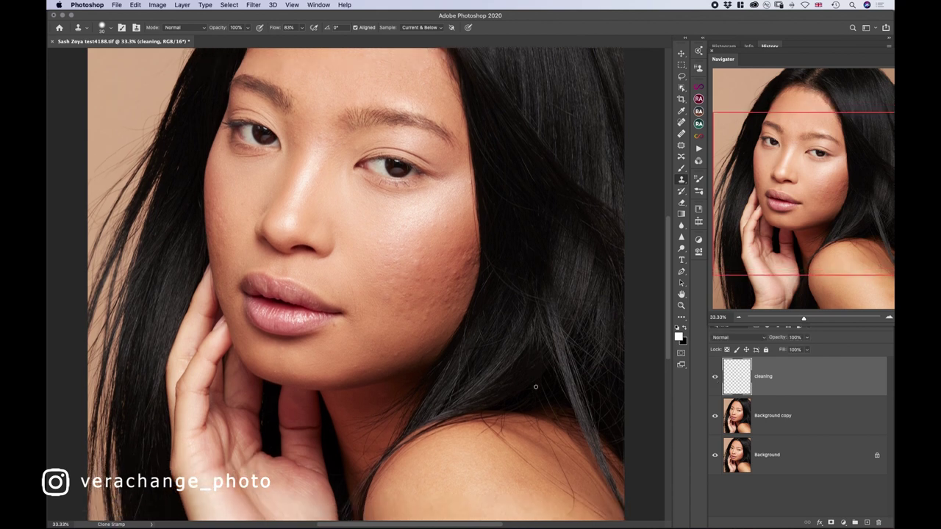
{"action": "scroll", "coordinate": [535, 386], "scroll_direction": "up", "scroll_amount": 1}
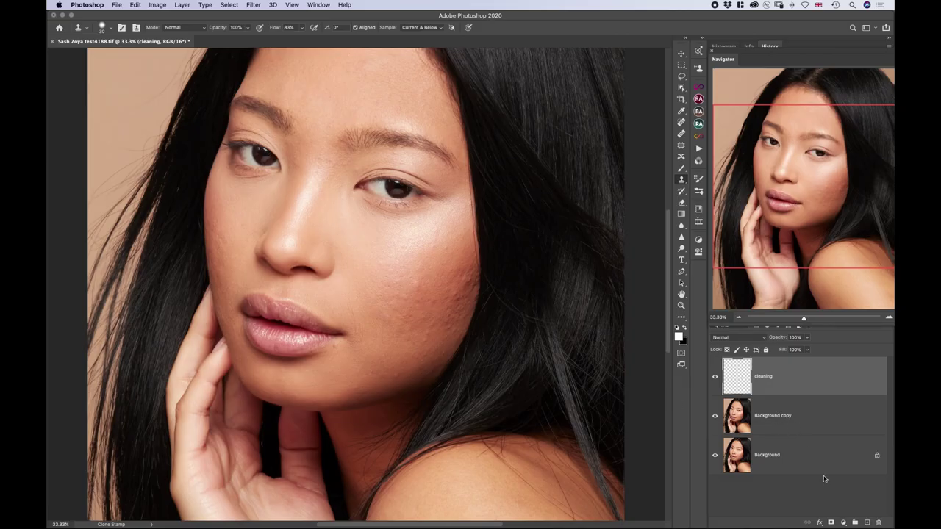
- Create a new layer group named 'DB micro' above the cleaning layer
{"action": "left_click", "coordinate": [855, 522]}
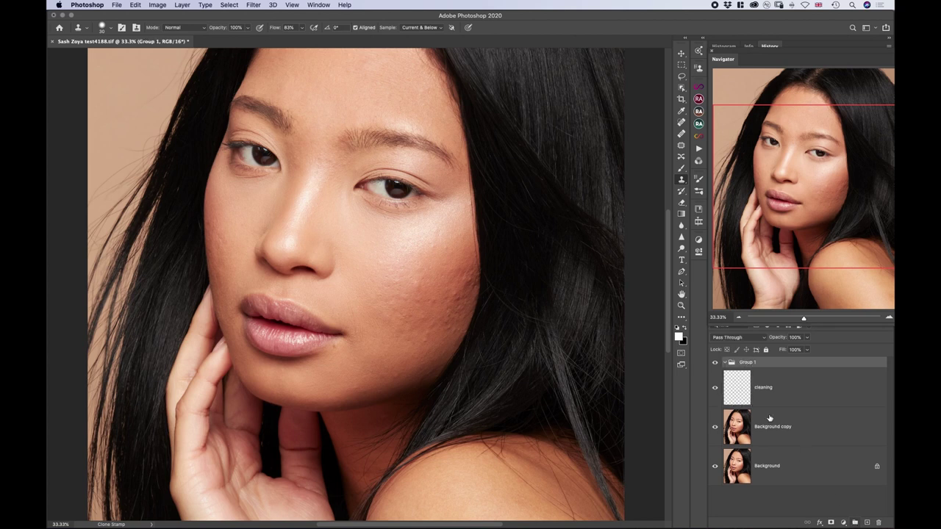
{"action": "double_click", "coordinate": [746, 362]}
{"action": "type", "text": "DB micro"}
{"action": "key", "text": "Return"}
- Add a Curves adjustment that darkens the midtones, checking it with the eye toggle
{"action": "left_click", "coordinate": [844, 523]}
{"action": "left_click", "coordinate": [843, 524]}
{"action": "left_click", "coordinate": [843, 523]}
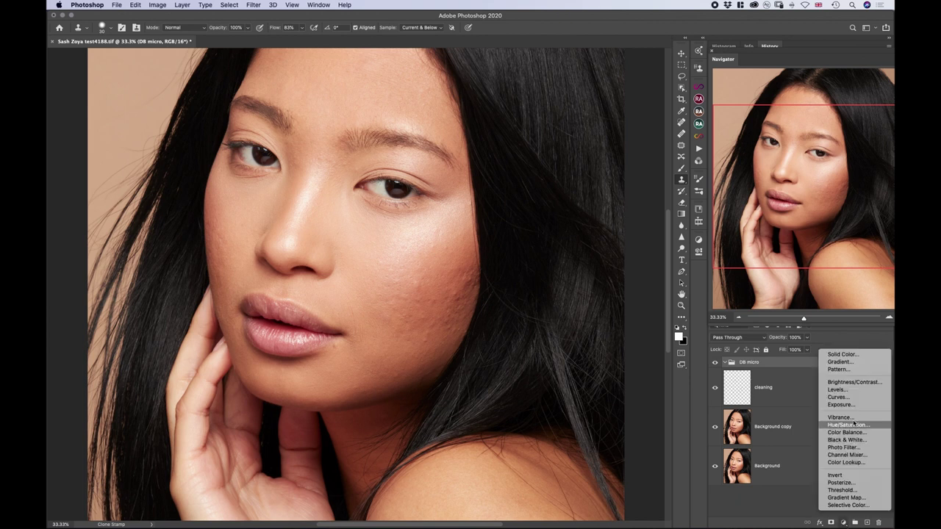
{"action": "left_click", "coordinate": [838, 397]}
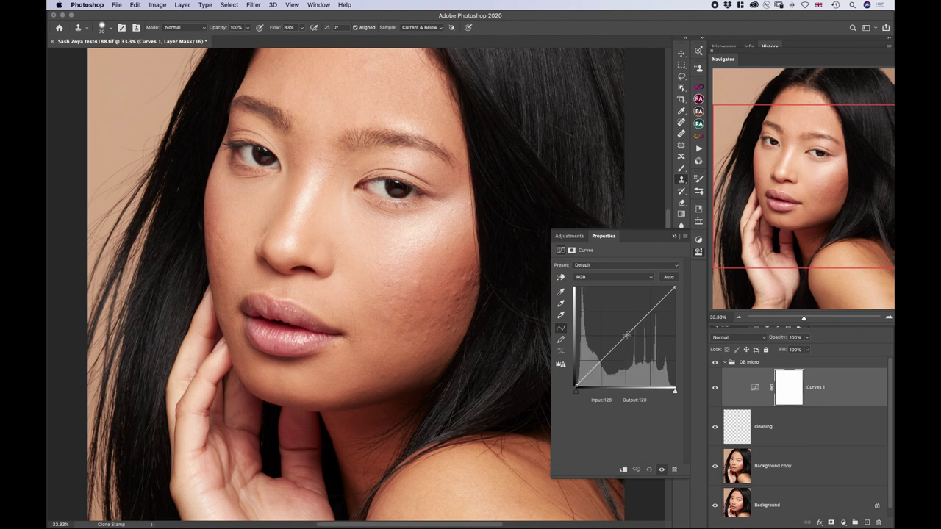
{"action": "left_click_drag", "start_coordinate": [626, 335], "coordinate": [628, 339]}
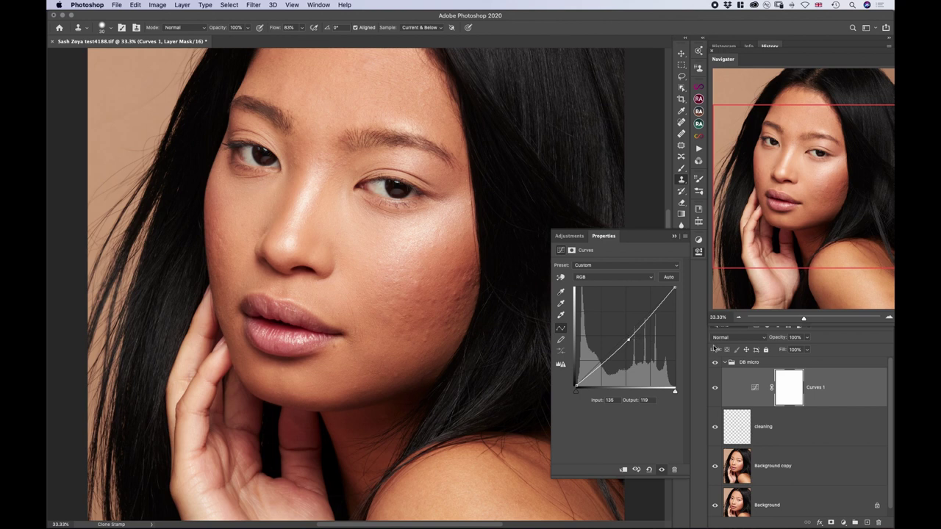
{"action": "left_click", "coordinate": [715, 387]}
{"action": "left_click", "coordinate": [715, 387]}
- Invert the curves mask to black, rename the layer 'burn', and add a second Curves layer
{"action": "left_click", "coordinate": [785, 394]}
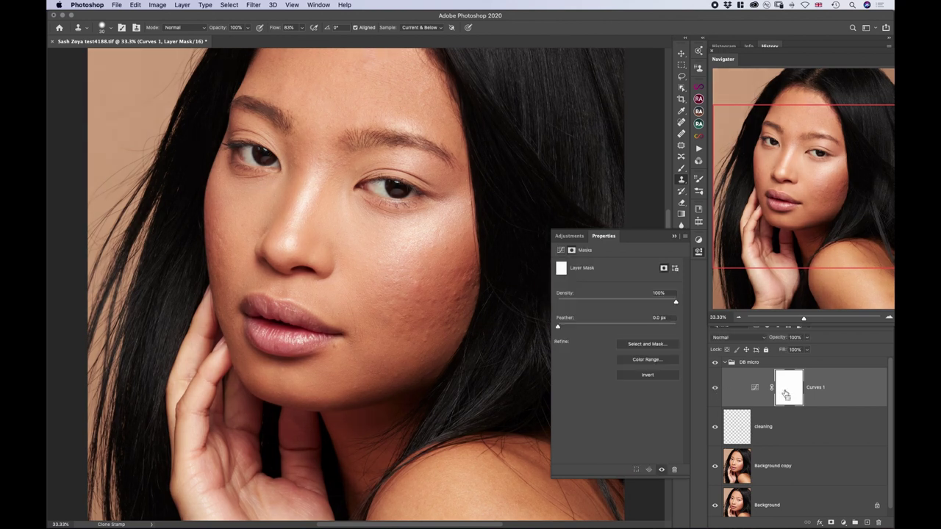
{"action": "key", "text": "super+i"}
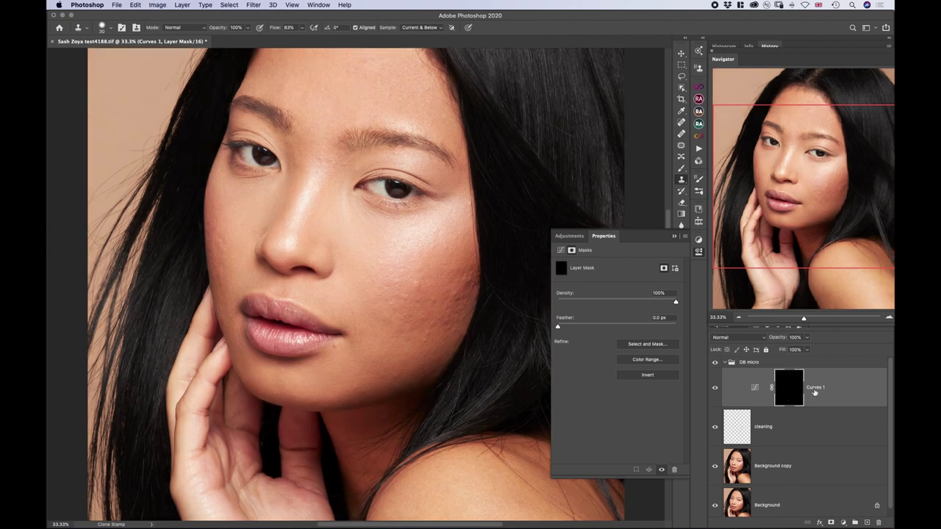
{"action": "double_click", "coordinate": [814, 388]}
{"action": "type", "text": "burn"}
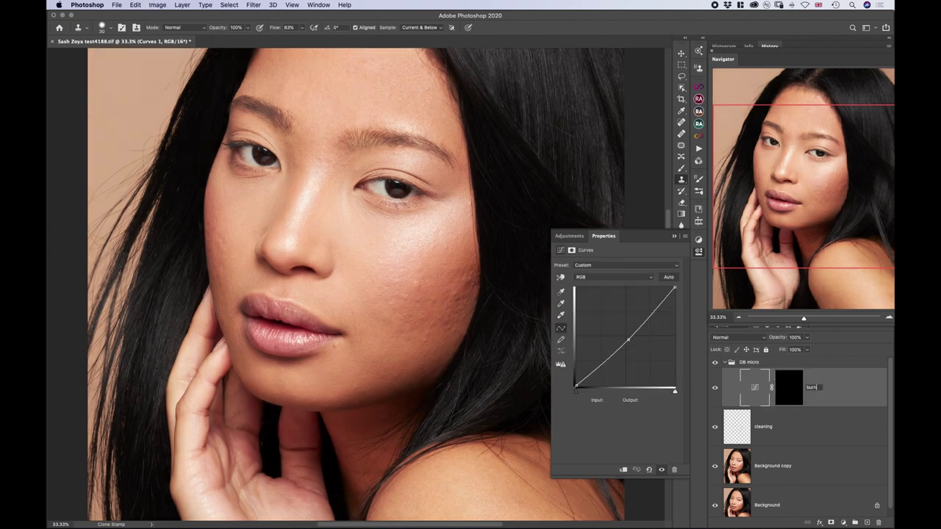
{"action": "key", "text": "Return"}
{"action": "left_click", "coordinate": [675, 236]}
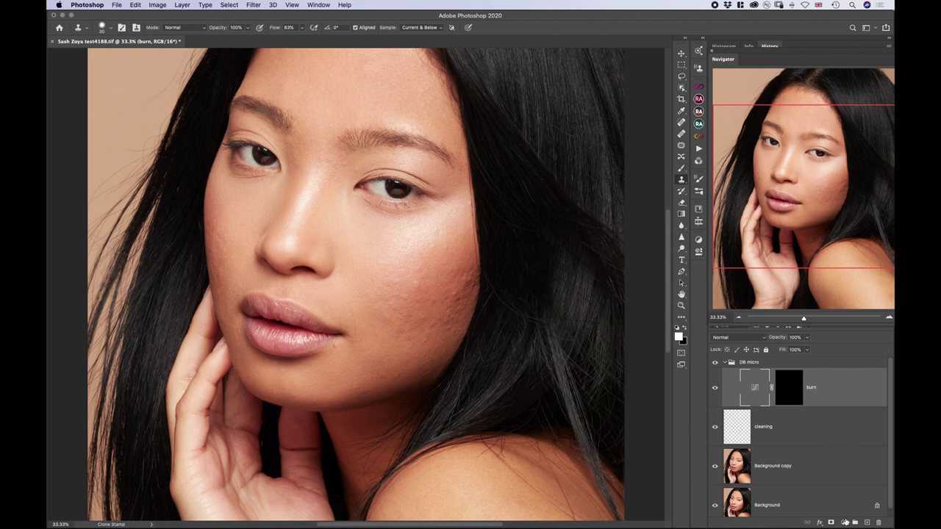
{"action": "left_click", "coordinate": [844, 522]}
{"action": "left_click", "coordinate": [840, 397]}
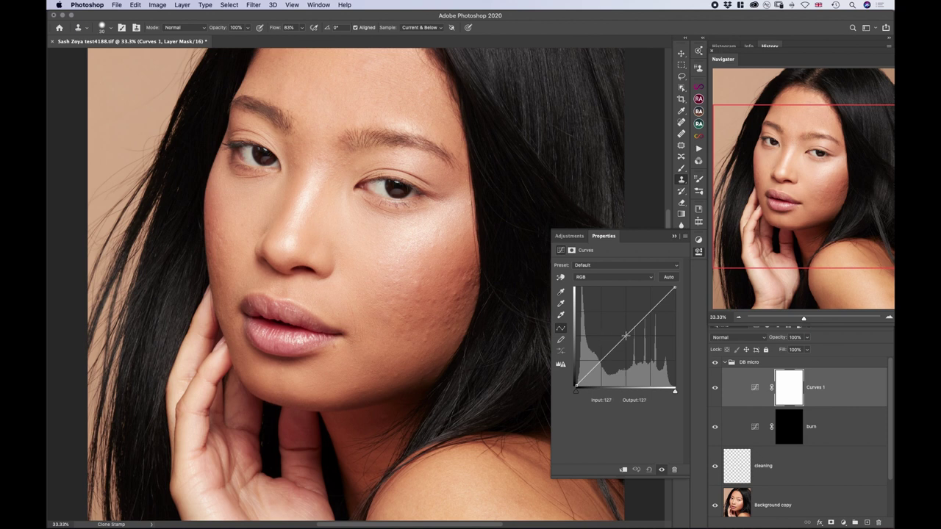
- Raise the new curve's midpoint to brighten the midtones, comparing with the eye toggle
{"action": "left_click", "coordinate": [626, 336]}
{"action": "left_click_drag", "start_coordinate": [626, 336], "coordinate": [623, 332]}
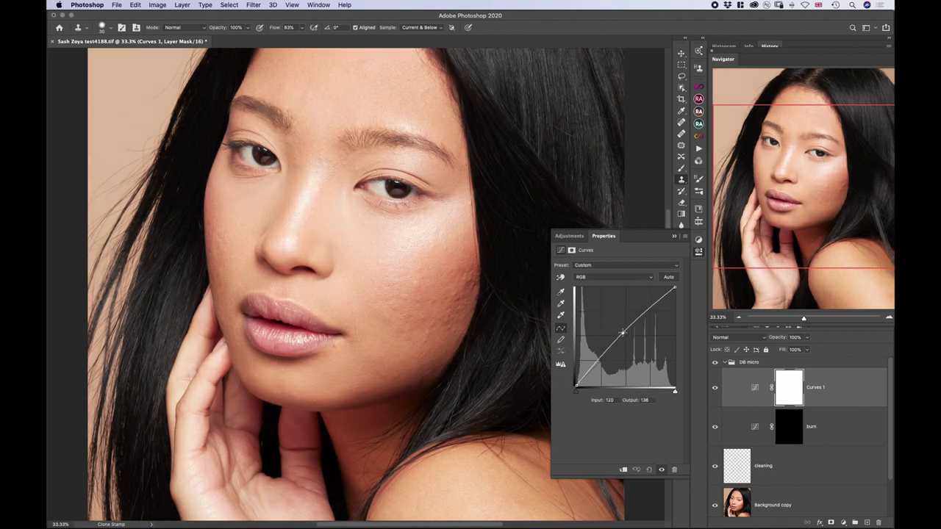
{"action": "left_click", "coordinate": [714, 388]}
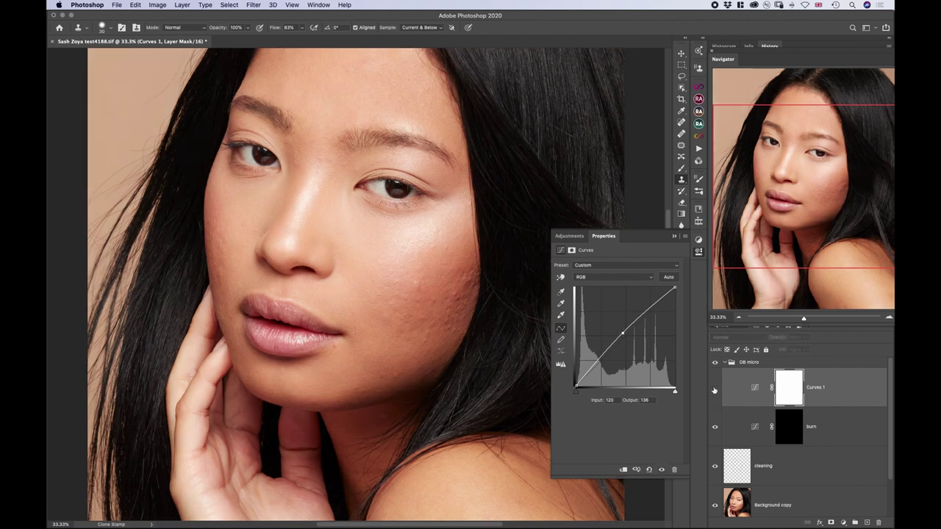
{"action": "left_click", "coordinate": [715, 389]}
{"action": "left_click", "coordinate": [715, 389]}
{"action": "left_click", "coordinate": [715, 389]}
- Invert this curves mask to black and rename the layer 'dodge'
{"action": "left_click", "coordinate": [789, 392]}
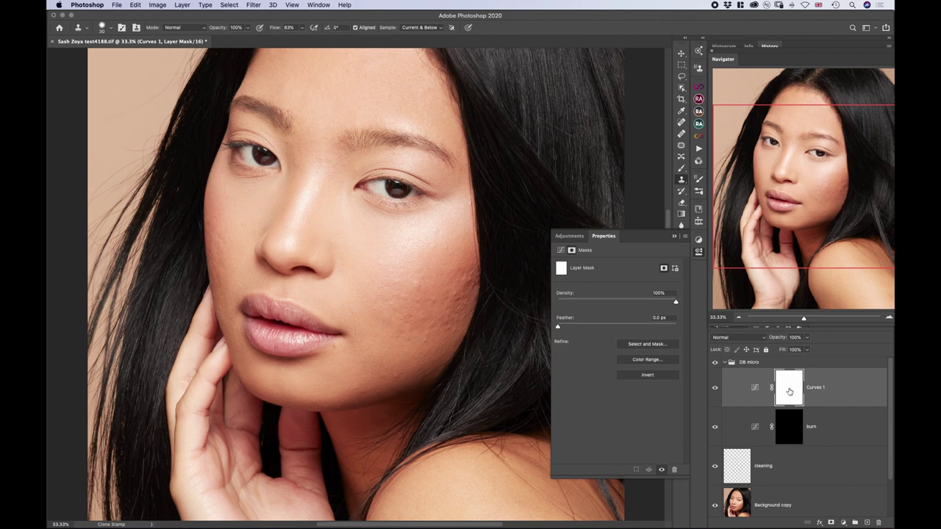
{"action": "key", "text": "super+i"}
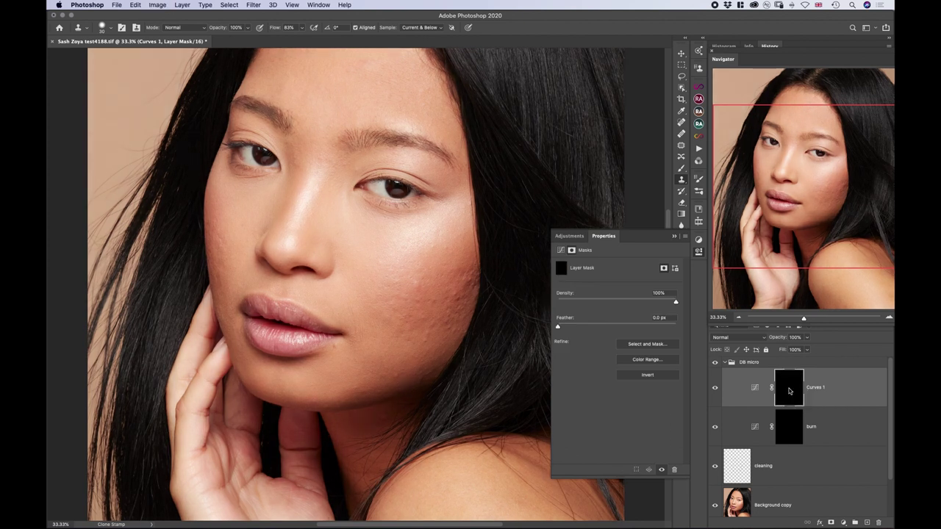
{"action": "double_click", "coordinate": [814, 387]}
{"action": "type", "text": "dodge"}
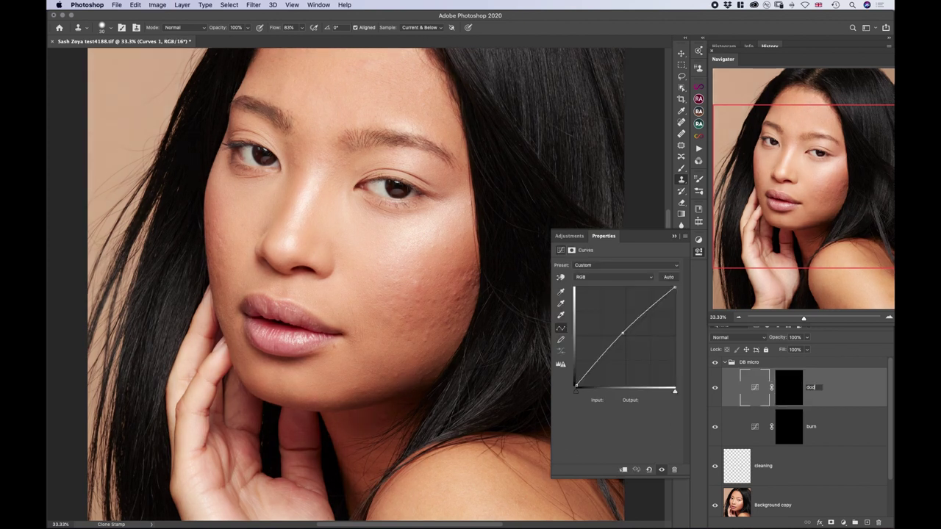
{"action": "left_click", "coordinate": [837, 390]}
{"action": "left_click", "coordinate": [676, 237]}
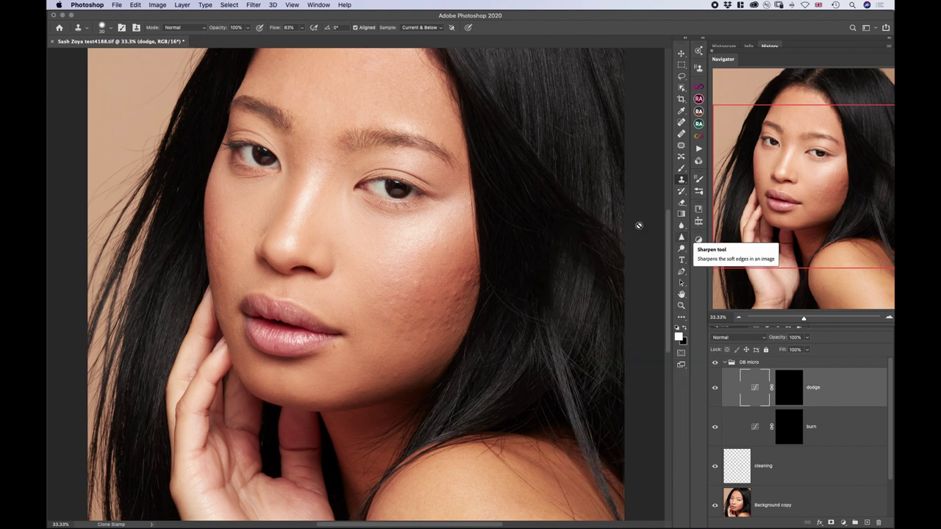
- With DB micro selected, create a new group above it named 'HELP'
{"action": "scroll", "coordinate": [518, 234], "scroll_direction": "up", "scroll_amount": 3}
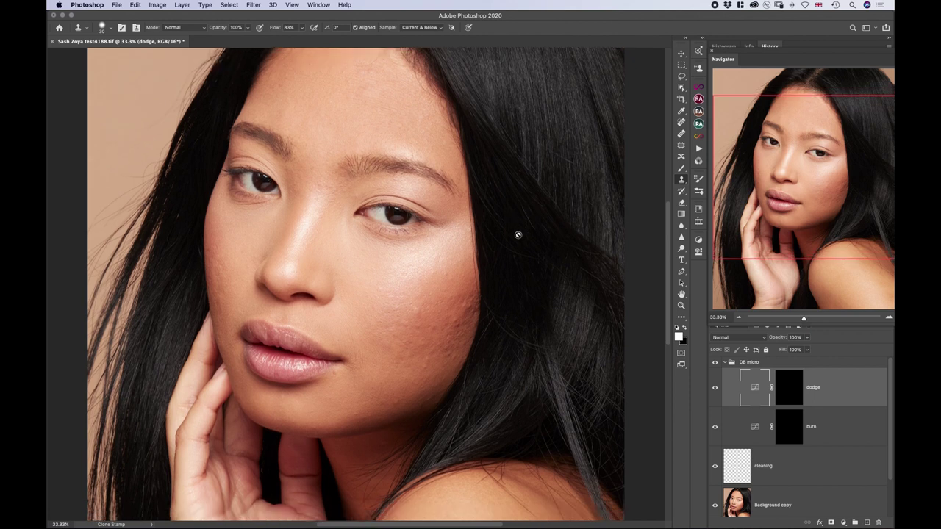
{"action": "scroll", "coordinate": [517, 235], "scroll_direction": "up", "scroll_amount": 3}
{"action": "scroll", "coordinate": [518, 234], "scroll_direction": "up", "scroll_amount": 1}
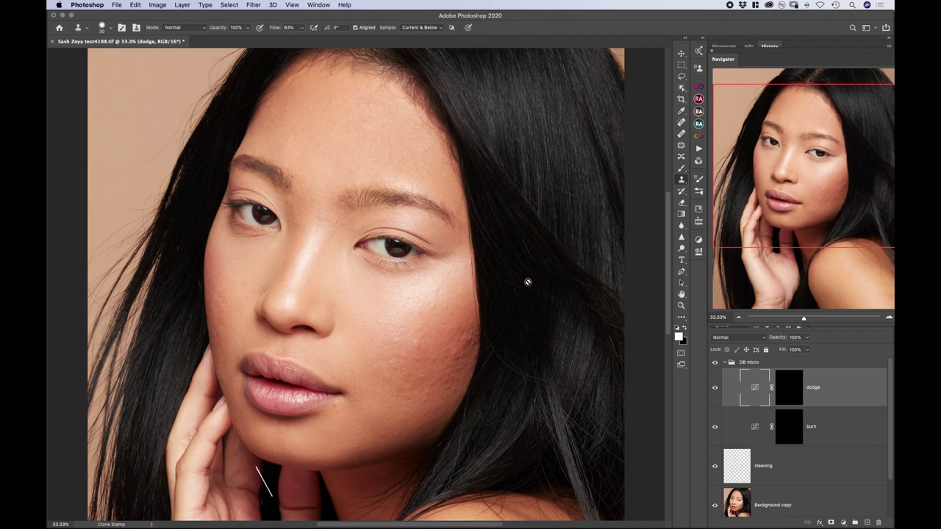
{"action": "left_click", "coordinate": [813, 363]}
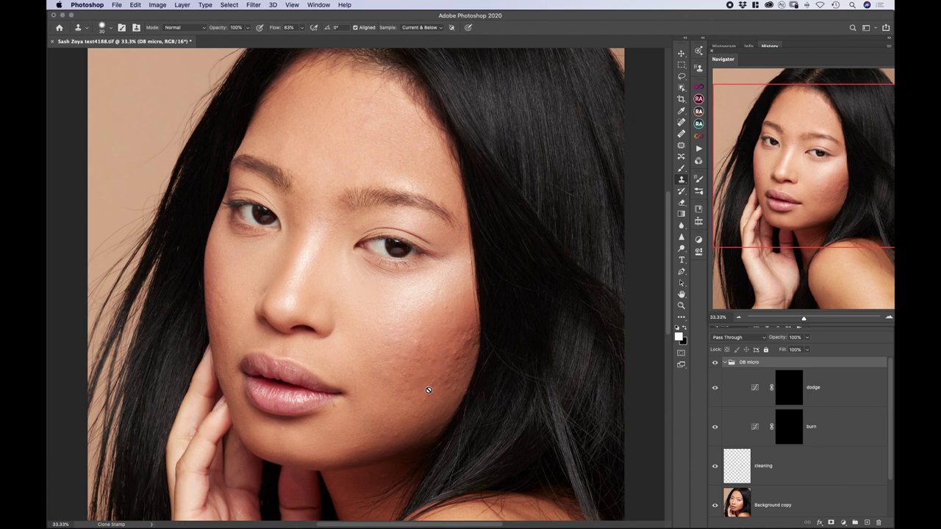
{"action": "left_click", "coordinate": [855, 523]}
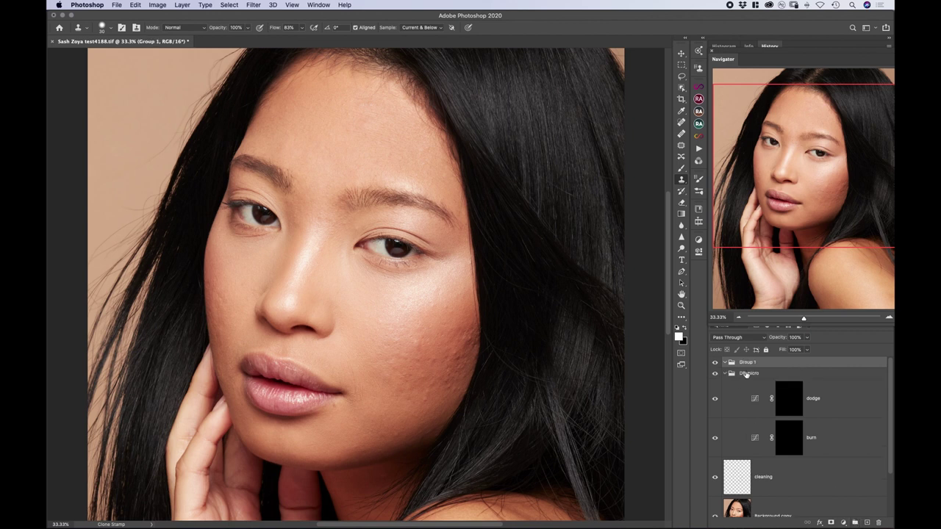
{"action": "double_click", "coordinate": [747, 363]}
{"action": "type", "text": "H"}
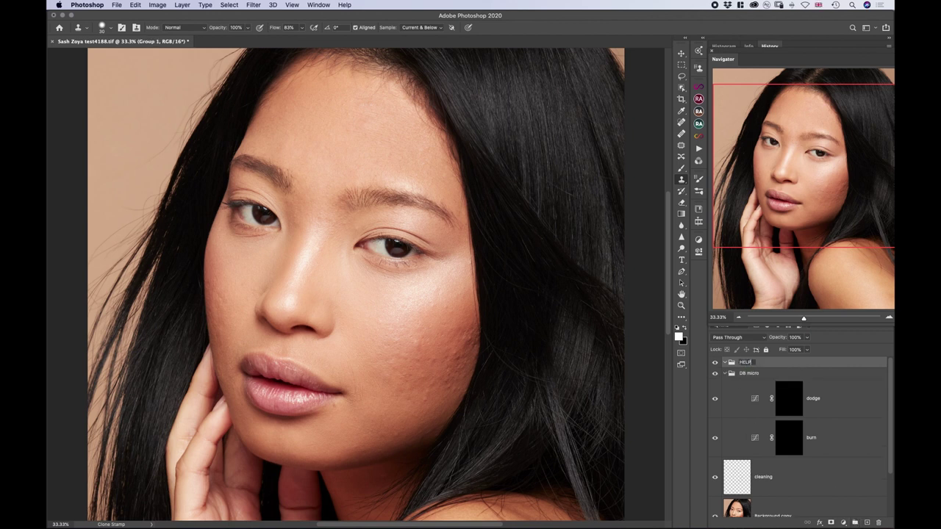
{"action": "type", "text": "ELP"}
{"action": "key", "text": "Return"}
{"action": "left_click", "coordinate": [843, 523]}
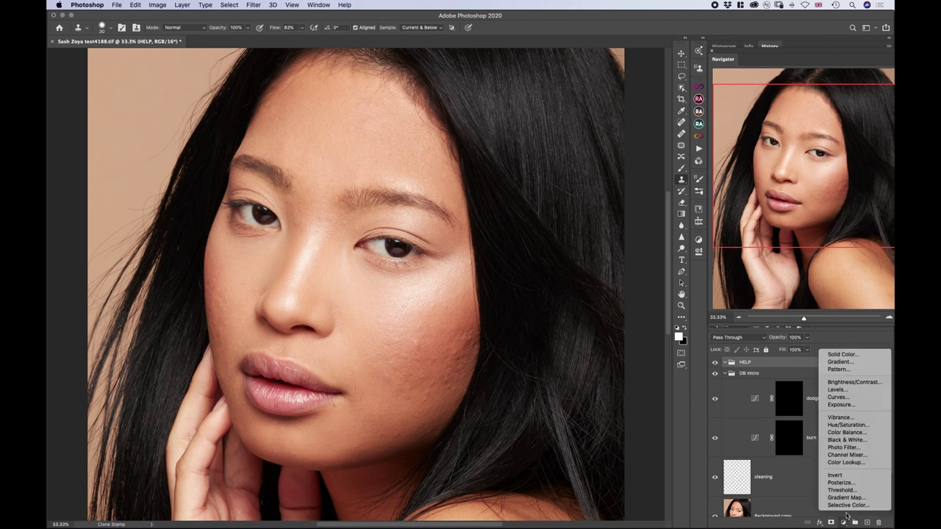
- Add a Hue/Saturation layer with Saturation at -100 to make the portrait black and white
{"action": "left_click", "coordinate": [847, 425]}
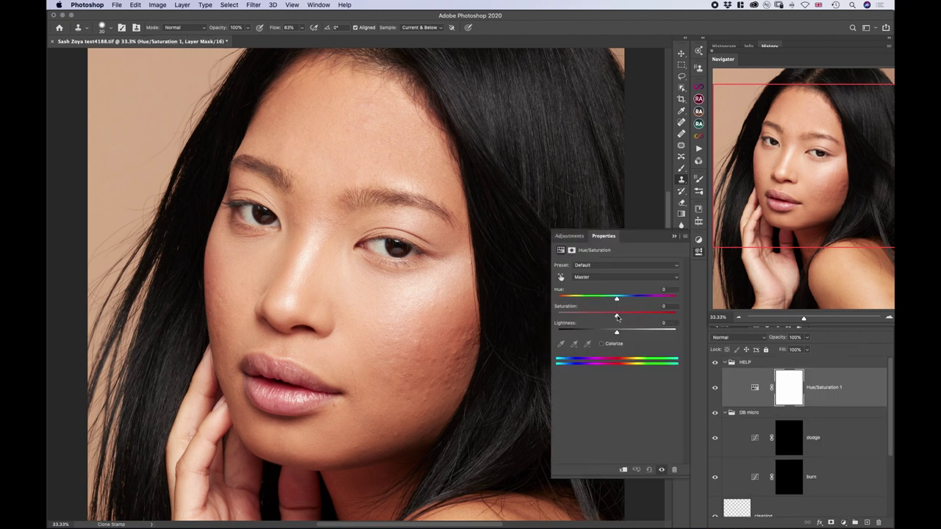
{"action": "left_click_drag", "start_coordinate": [617, 316], "coordinate": [531, 315]}
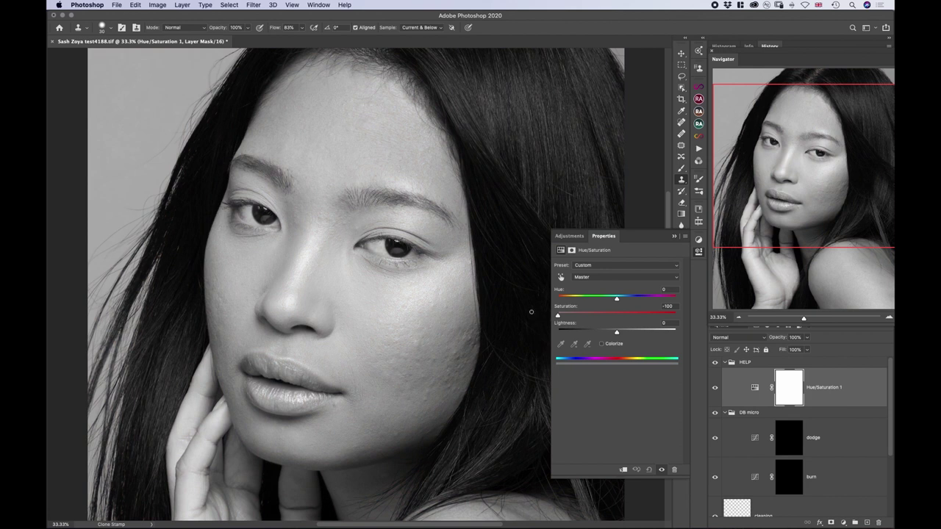
{"action": "left_click", "coordinate": [674, 236]}
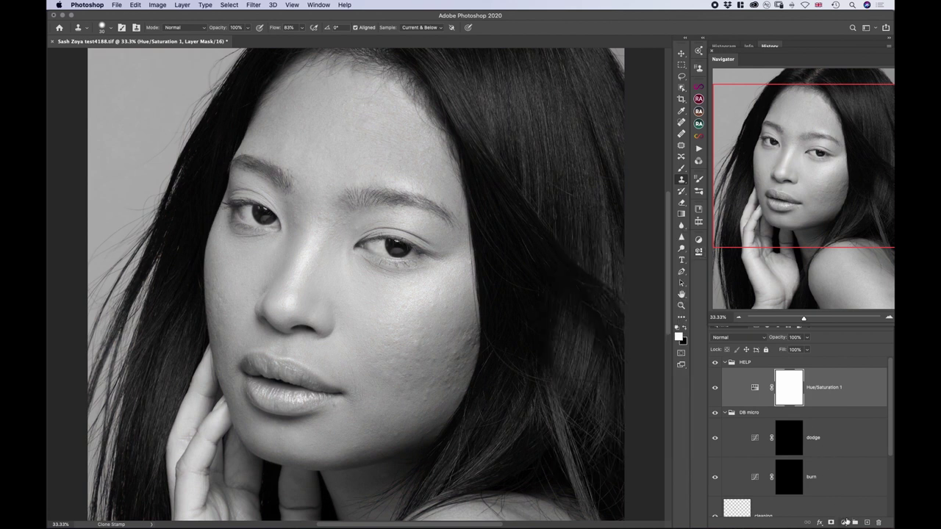
- Add a Curves helper layer with the curve lowered to darken the image
{"action": "left_click", "coordinate": [844, 523]}
{"action": "left_click", "coordinate": [838, 397]}
{"action": "left_click_drag", "start_coordinate": [597, 364], "coordinate": [603, 377]}
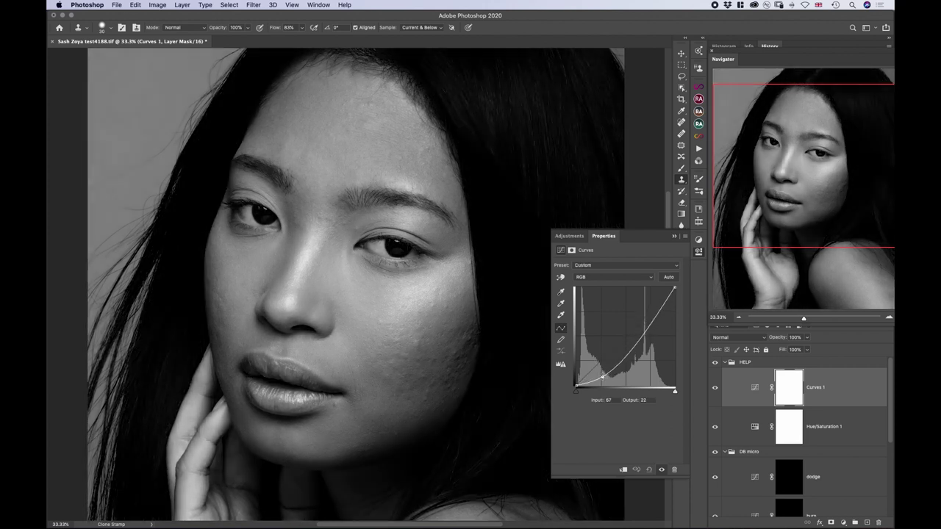
- Collapse the HELP group and target the dodge layer's mask with the Brush tool
{"action": "left_click", "coordinate": [674, 236]}
{"action": "left_click", "coordinate": [725, 362]}
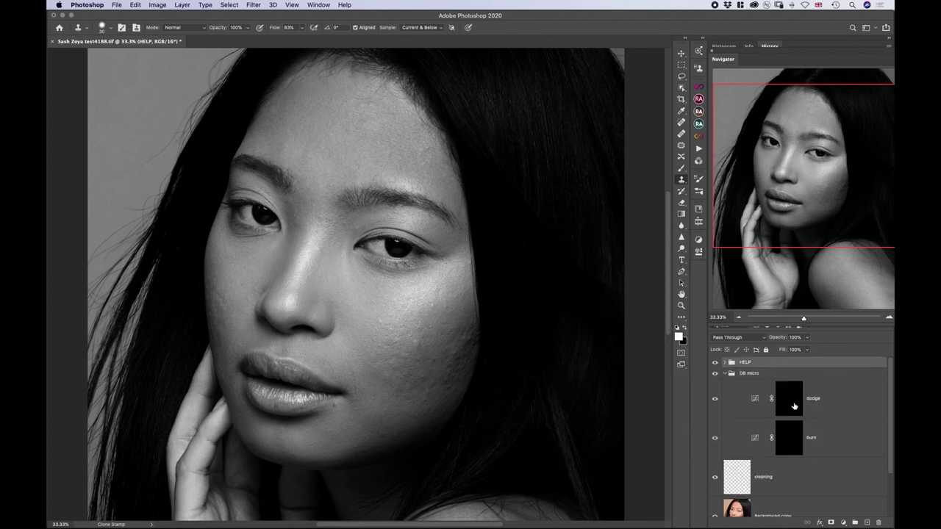
{"action": "left_click", "coordinate": [794, 406]}
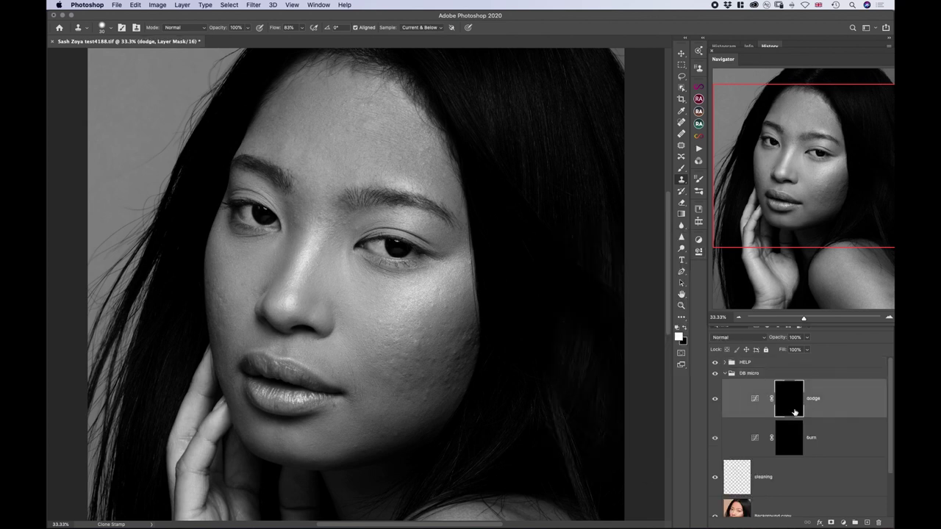
{"action": "left_click", "coordinate": [682, 169]}
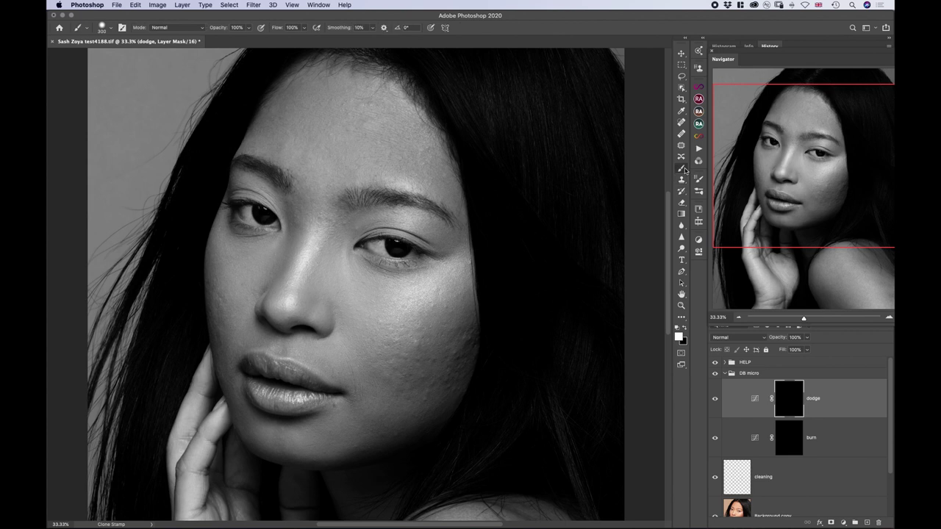
- Set the brush hardness to about 50% and the flow to 1%
{"action": "left_click", "coordinate": [109, 29]}
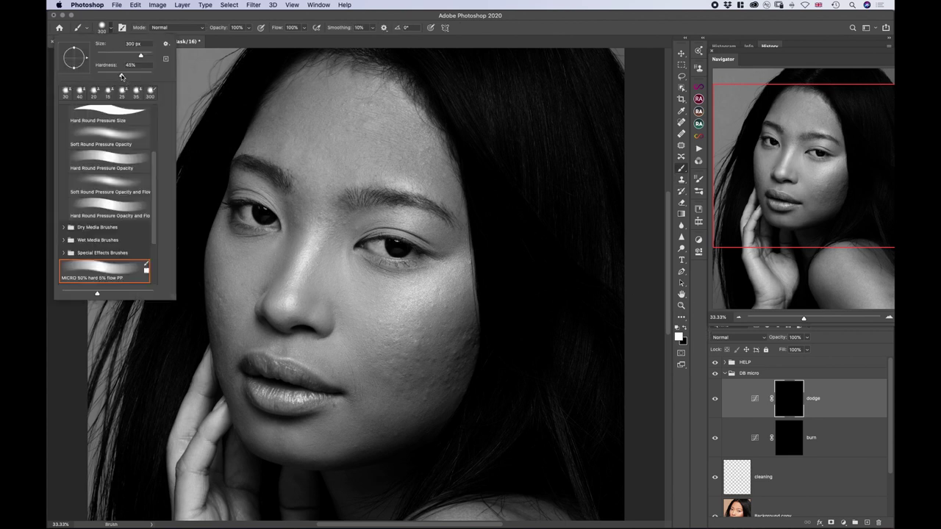
{"action": "mouse_move", "coordinate": [122, 77]}
{"action": "left_mouse_down"}
{"action": "mouse_move", "coordinate": [95, 78]}
{"action": "mouse_move", "coordinate": [125, 76]}
{"action": "left_mouse_up"}
{"action": "key", "text": "Return"}
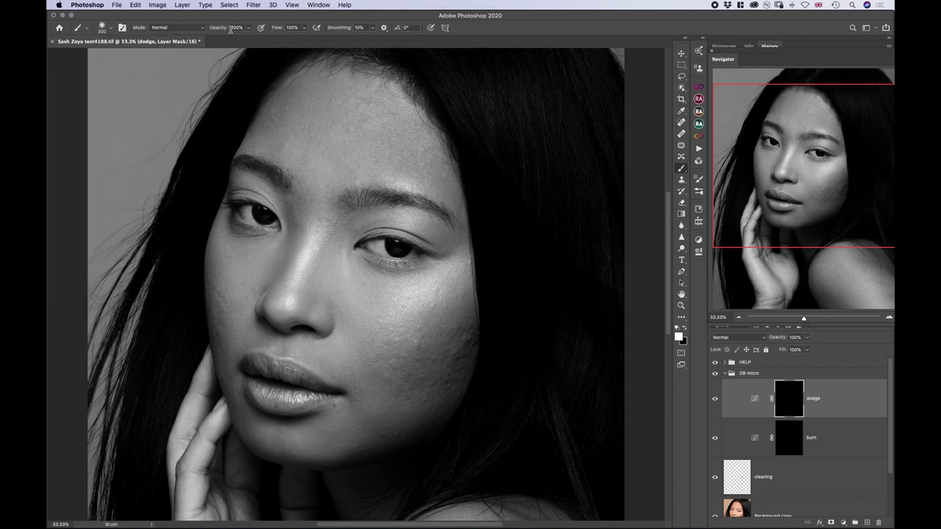
{"action": "left_click", "coordinate": [303, 27]}
{"action": "left_click_drag", "start_coordinate": [306, 37], "coordinate": [230, 41]}
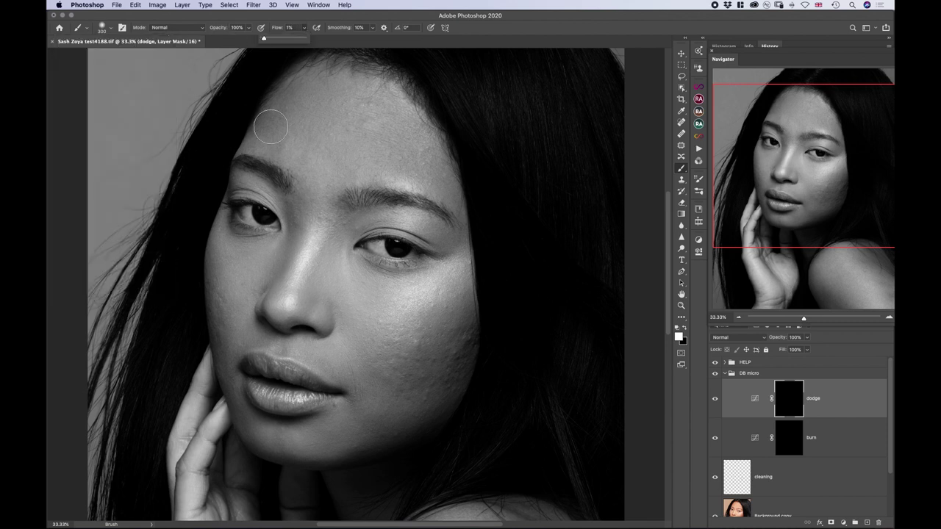
{"action": "scroll", "coordinate": [270, 128], "scroll_direction": "up", "scroll_amount": 4}
{"action": "key", "text": "super+plus"}
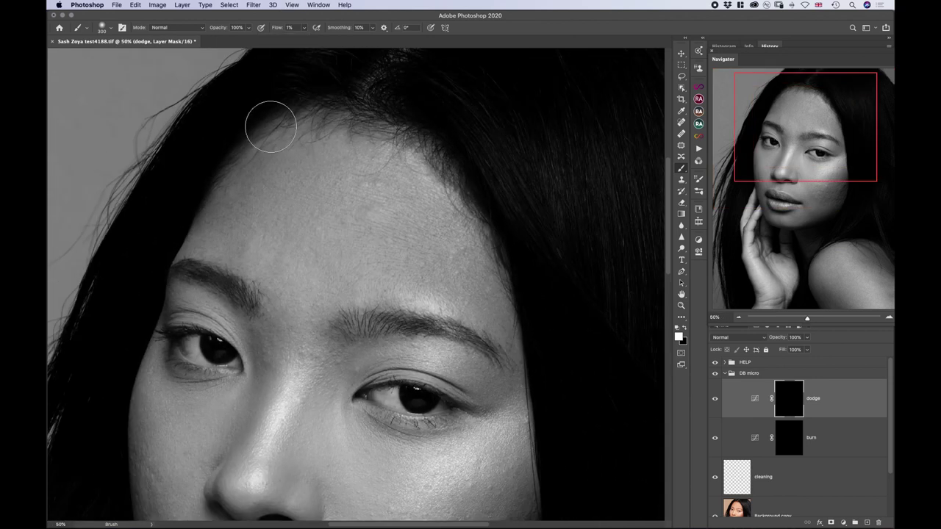
- Shrink the dodge brush from 300 px to about 40–45 px over the forehead
{"action": "key", "text": "bracketleft"}
{"action": "key", "text": "bracketleft"}
{"action": "key", "text": "bracketleft"}
{"action": "key", "text": "bracketleft"}
{"action": "key", "text": "bracketleft"}
{"action": "key", "text": "bracketleft"}
{"action": "key", "text": "bracketleft"}
{"action": "key", "text": "bracketleft"}
{"action": "key", "text": "bracketleft"}
{"action": "key", "text": "bracketleft"}
{"action": "key", "text": "bracketleft"}
{"action": "key", "text": "bracketleft"}
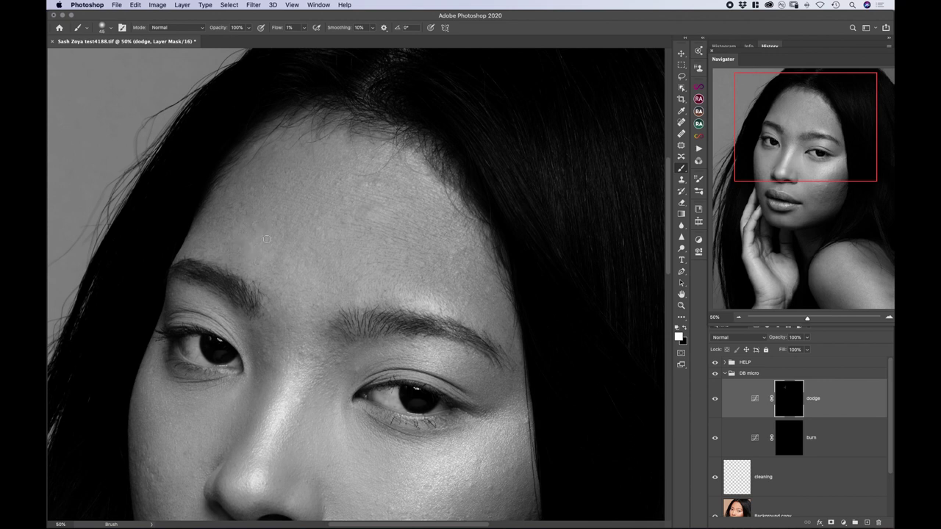
{"action": "key", "text": "bracketleft"}
{"action": "key", "text": "bracketright"}
{"action": "key", "text": "bracketleft"}
- On the burn mask, paint faint strokes over the upper forehead, hairline and left temple, then reselect dodge
{"action": "left_click", "coordinate": [793, 446]}
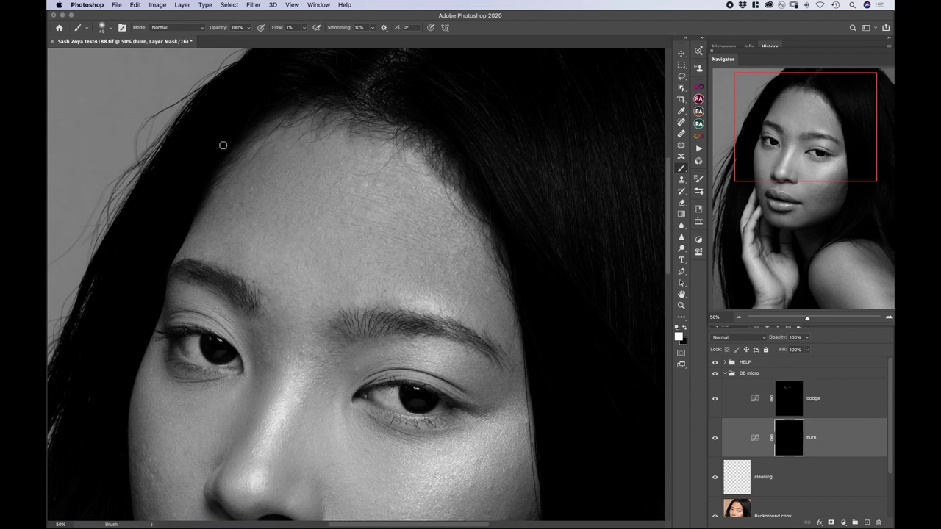
{"action": "key", "text": "bracketleft"}
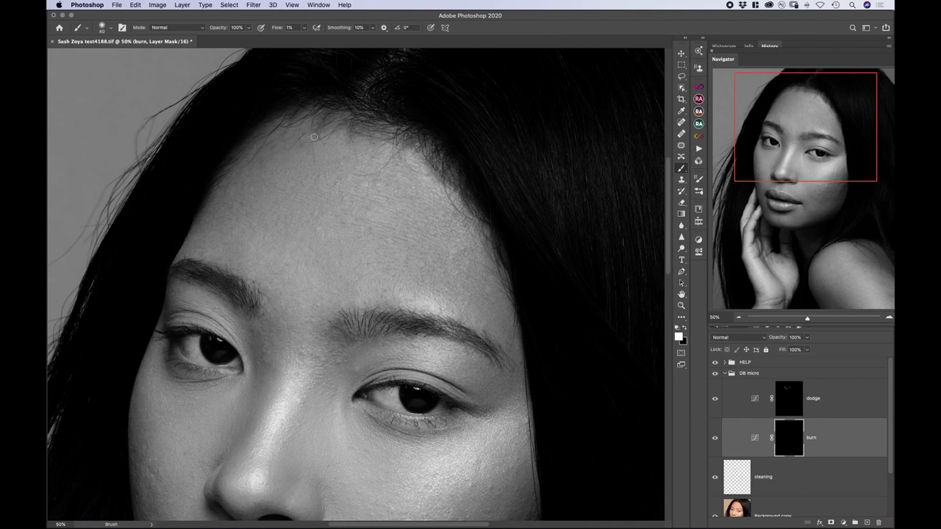
{"action": "mouse_move", "coordinate": [324, 144]}
{"action": "left_mouse_down"}
{"action": "mouse_move", "coordinate": [256, 147]}
{"action": "mouse_move", "coordinate": [340, 130]}
{"action": "mouse_move", "coordinate": [337, 154]}
{"action": "mouse_move", "coordinate": [321, 147]}
{"action": "mouse_move", "coordinate": [336, 150]}
{"action": "mouse_move", "coordinate": [343, 138]}
{"action": "mouse_move", "coordinate": [336, 157]}
{"action": "mouse_move", "coordinate": [363, 142]}
{"action": "mouse_move", "coordinate": [378, 146]}
{"action": "mouse_move", "coordinate": [380, 161]}
{"action": "mouse_move", "coordinate": [389, 152]}
{"action": "mouse_move", "coordinate": [377, 161]}
{"action": "mouse_move", "coordinate": [412, 157]}
{"action": "left_mouse_up"}
{"action": "mouse_move", "coordinate": [411, 157]}
{"action": "left_mouse_down"}
{"action": "mouse_move", "coordinate": [408, 200]}
{"action": "mouse_move", "coordinate": [359, 215]}
{"action": "mouse_move", "coordinate": [449, 196]}
{"action": "mouse_move", "coordinate": [449, 259]}
{"action": "left_mouse_up"}
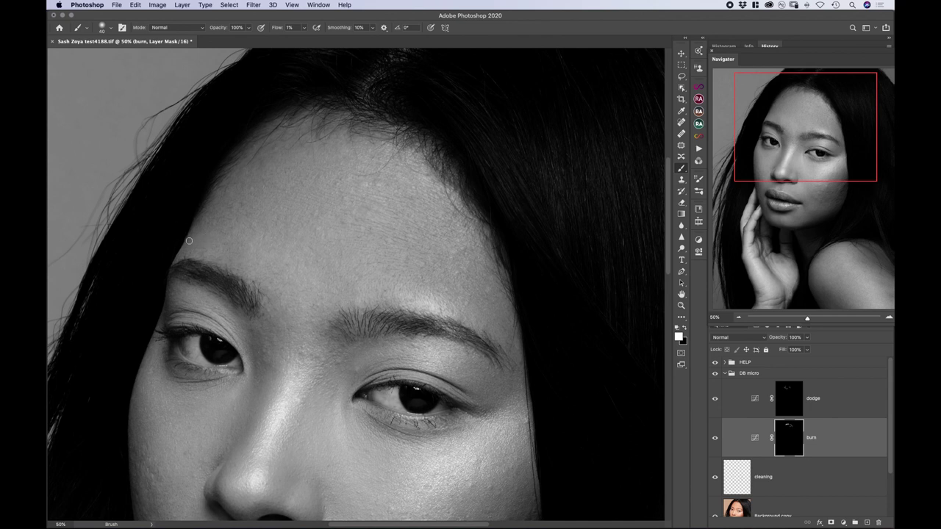
{"action": "mouse_move", "coordinate": [189, 240]}
{"action": "left_mouse_down"}
{"action": "mouse_move", "coordinate": [196, 255]}
{"action": "mouse_move", "coordinate": [188, 256]}
{"action": "mouse_move", "coordinate": [197, 236]}
{"action": "mouse_move", "coordinate": [209, 250]}
{"action": "mouse_move", "coordinate": [197, 257]}
{"action": "mouse_move", "coordinate": [181, 241]}
{"action": "left_mouse_up"}
{"action": "left_click", "coordinate": [789, 397]}
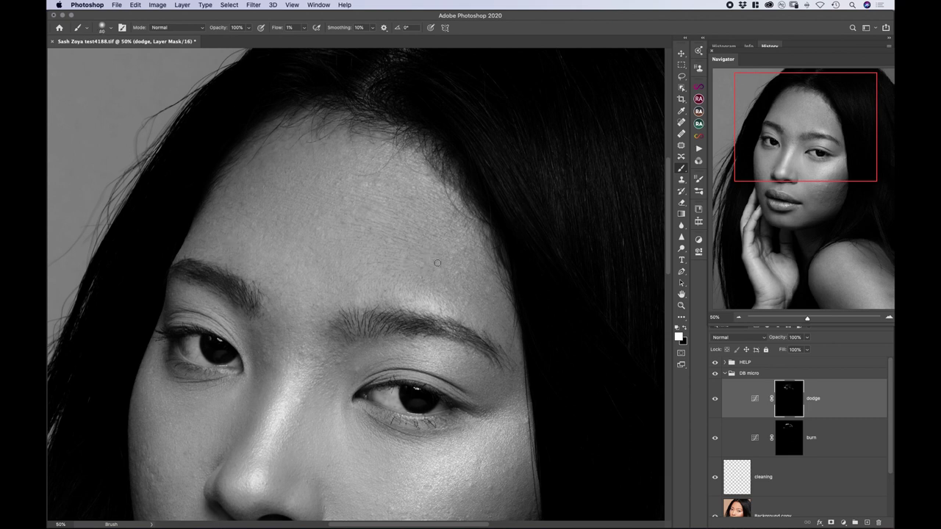
- Alternate burn and dodge masks at 20–35 px brush sizes to refine the forehead
{"action": "key", "text": "bracketleft"}
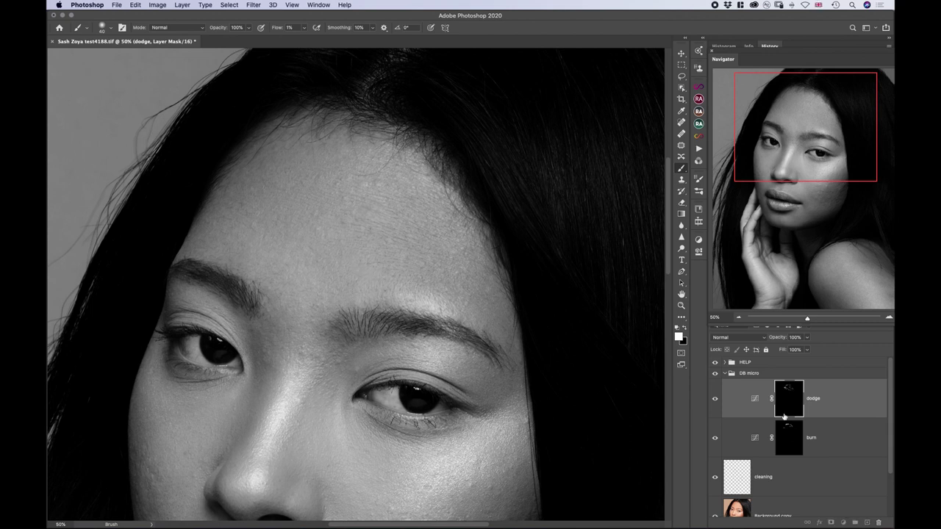
{"action": "left_click", "coordinate": [784, 437]}
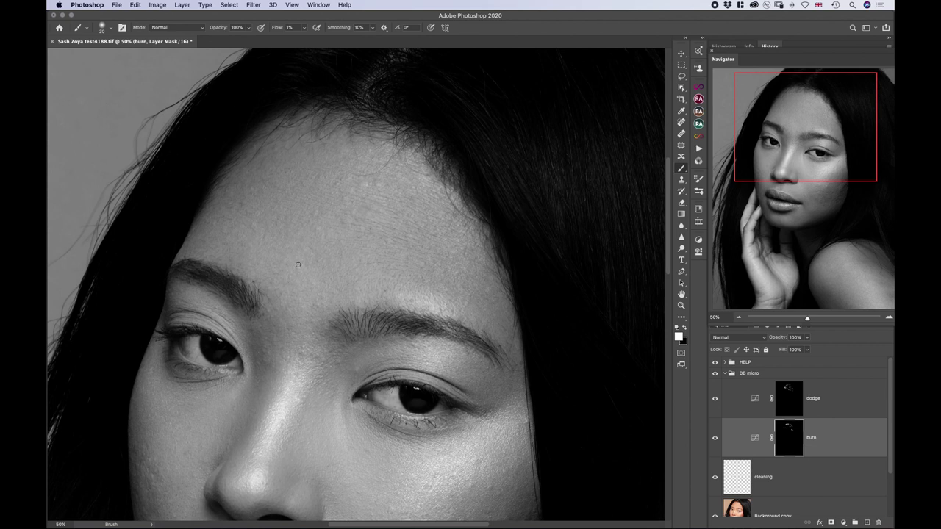
{"action": "key", "text": "bracketright"}
{"action": "key", "text": "bracketright"}
{"action": "key", "text": "bracketright"}
{"action": "left_click", "coordinate": [778, 405]}
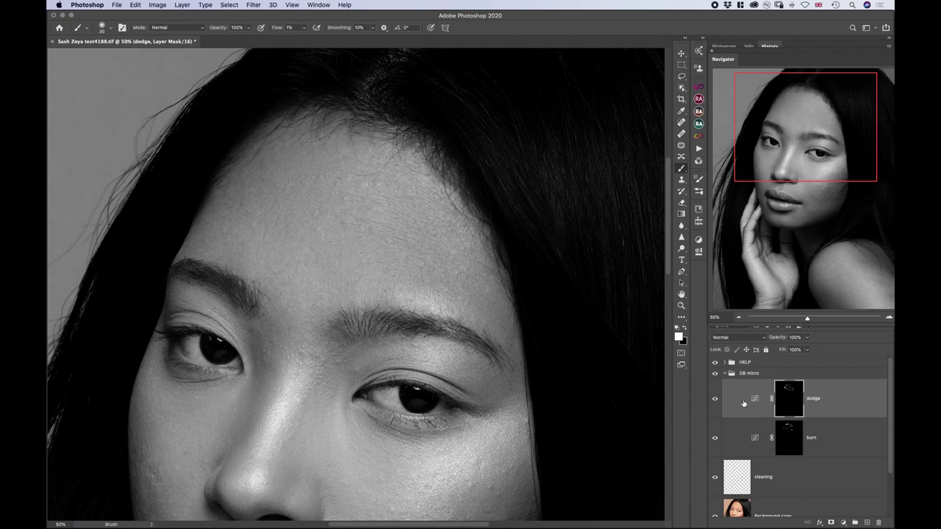
{"action": "left_click", "coordinate": [715, 374]}
{"action": "left_click", "coordinate": [715, 373]}
{"action": "key", "text": "super+minus"}
{"action": "key", "text": "super+minus"}
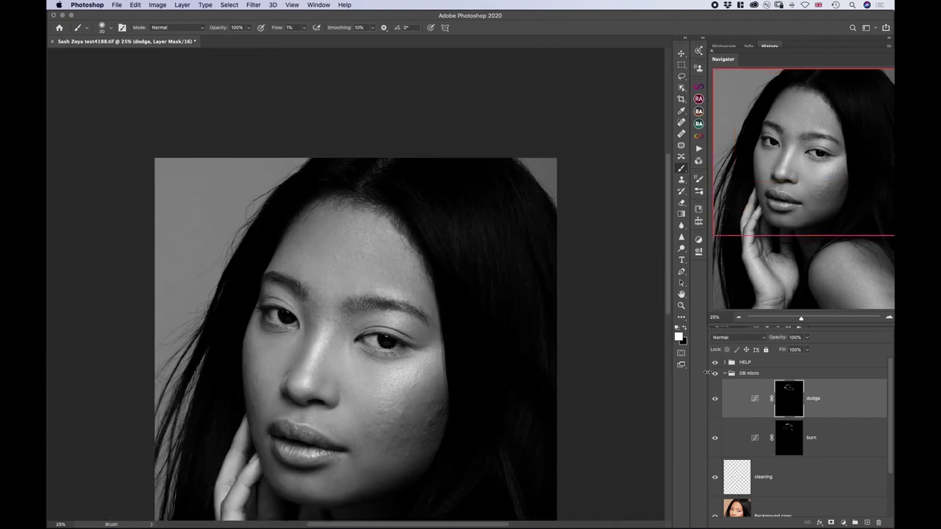
{"action": "left_click", "coordinate": [713, 375]}
{"action": "left_click", "coordinate": [715, 374]}
{"action": "key", "text": "super+plus"}
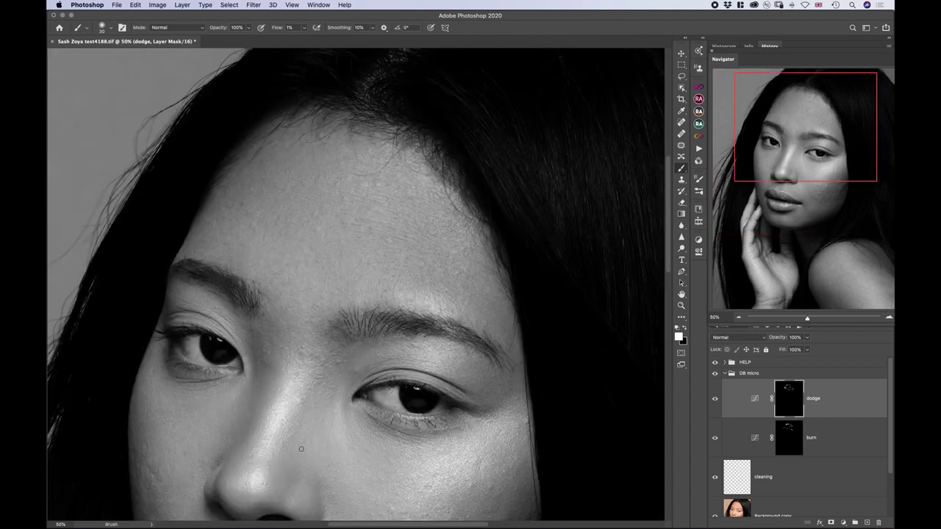
{"action": "scroll", "coordinate": [359, 433], "scroll_direction": "down", "scroll_amount": 10}
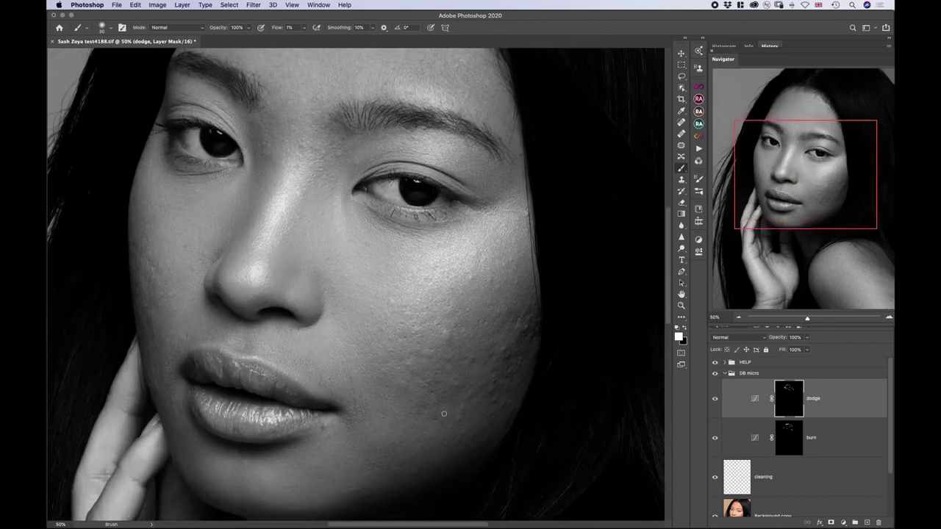
- Zoom onto the cheek beside the nose and dodge its texture with a ~20 px brush, then select the burn mask
{"action": "key", "text": "super+plus"}
{"action": "scroll", "coordinate": [410, 353], "scroll_direction": "down", "scroll_amount": 3}
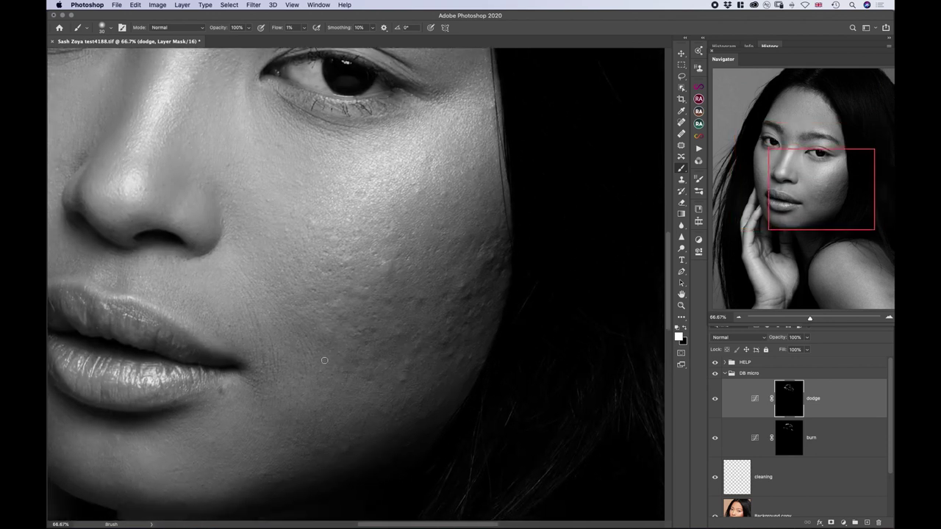
{"action": "key", "text": "bracketleft"}
{"action": "key", "text": "bracketright"}
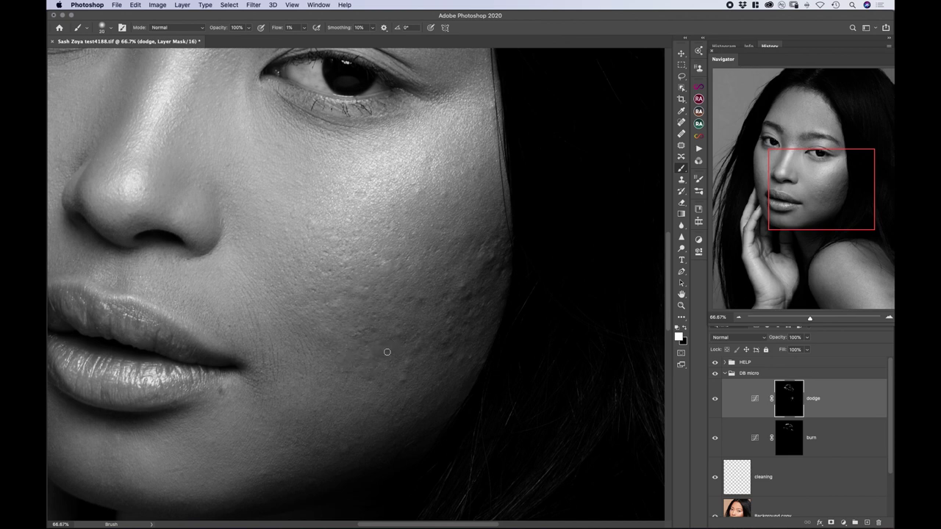
{"action": "key", "text": "bracketleft"}
{"action": "left_click", "coordinate": [795, 450]}
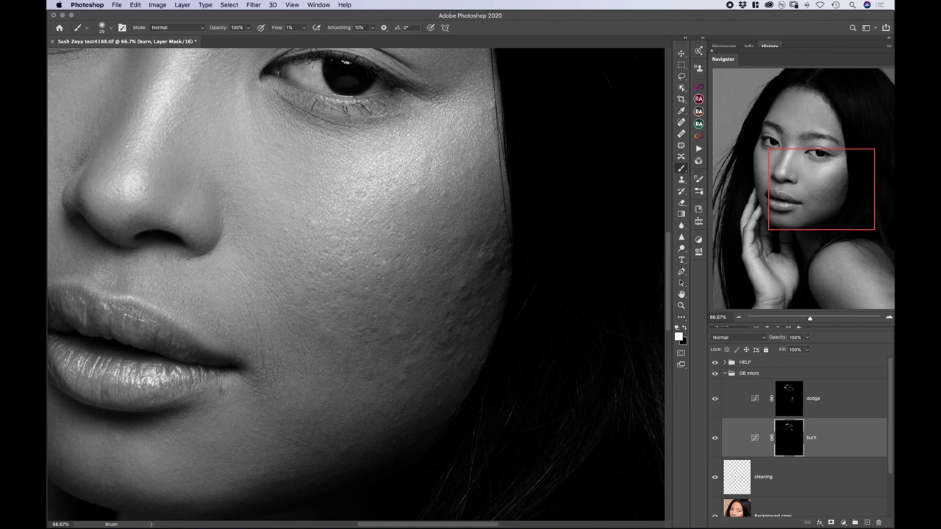
- Paint faint burn strokes over the lower cheek with a resized brush, then select the dodge mask
{"action": "key", "text": "bracketright"}
{"action": "key", "text": "bracketleft"}
{"action": "key", "text": "bracketleft"}
{"action": "left_click", "coordinate": [805, 409]}
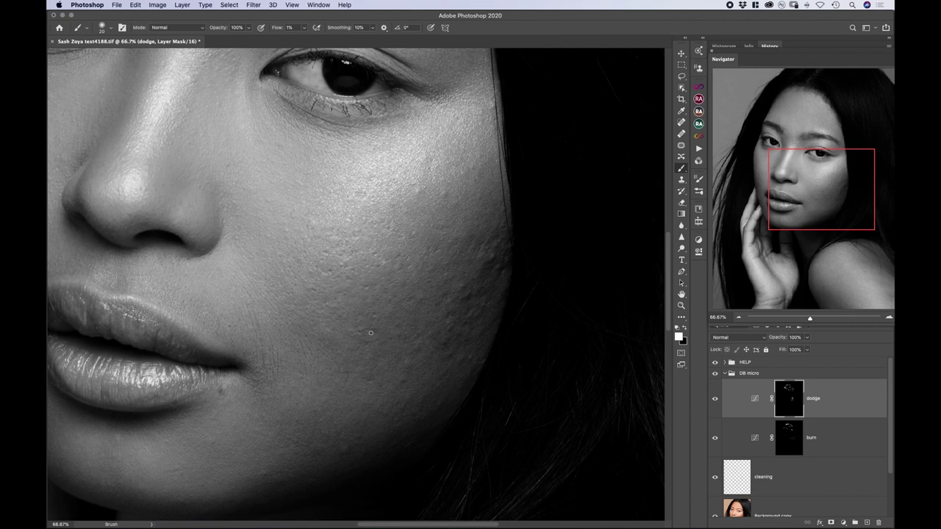
- Lighten the dark cheek pores on the dodge mask at 3% flow, shrinking the brush from 45 to 35 and smaller
{"action": "key", "text": "bracketright"}
{"action": "key", "text": "bracketleft"}
{"action": "key", "text": "x"}
{"action": "key", "text": "x"}
{"action": "key", "text": "x"}
{"action": "key", "text": "x"}
{"action": "key", "text": "x"}
{"action": "key", "text": "x"}
{"action": "left_click", "coordinate": [304, 27]}
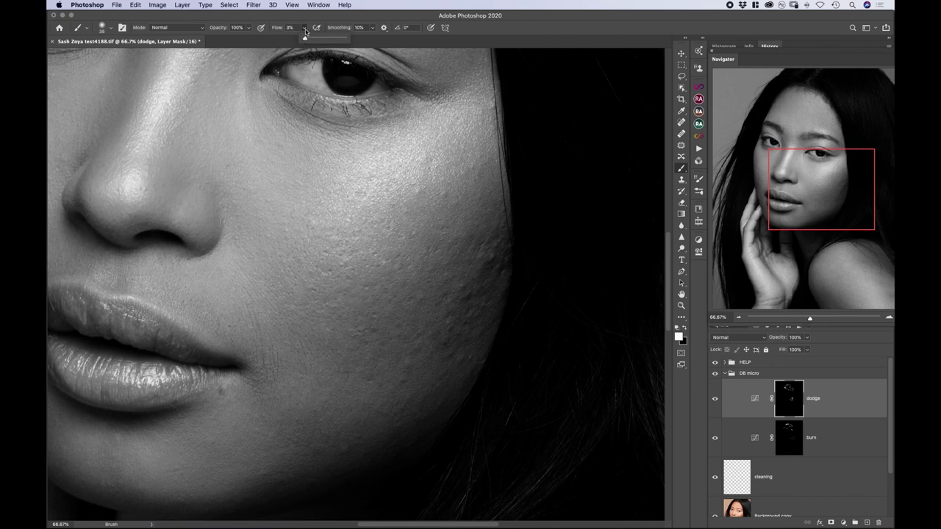
{"action": "left_click", "coordinate": [304, 29]}
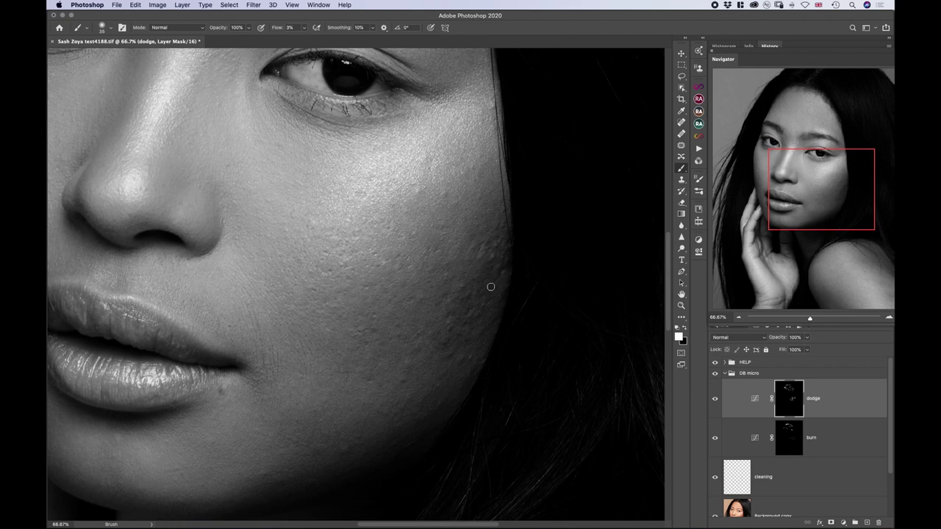
{"action": "key", "text": "bracketleft"}
- Raise a low point on the HELP group's Curves 1 and return to the dodge mask
{"action": "left_click", "coordinate": [725, 362]}
{"action": "double_click", "coordinate": [755, 391]}
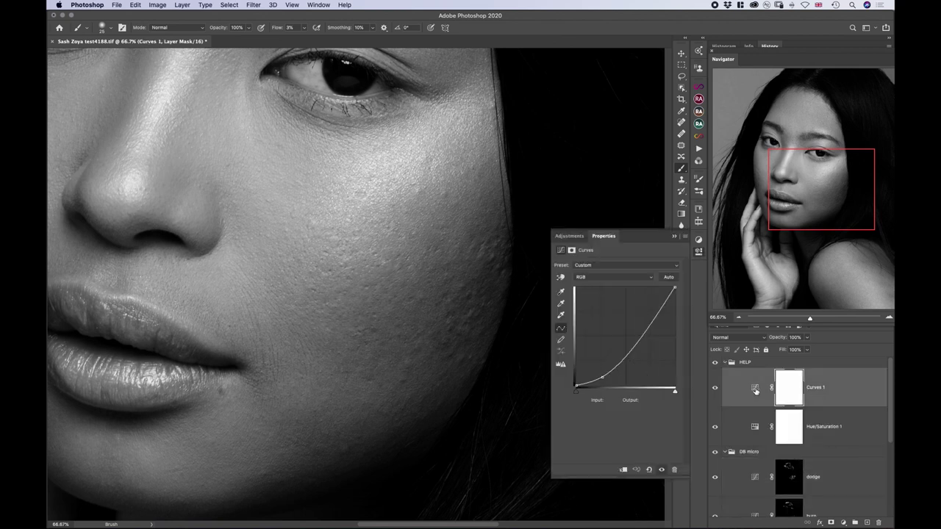
{"action": "left_click", "coordinate": [603, 374]}
{"action": "left_click_drag", "start_coordinate": [603, 375], "coordinate": [603, 374]}
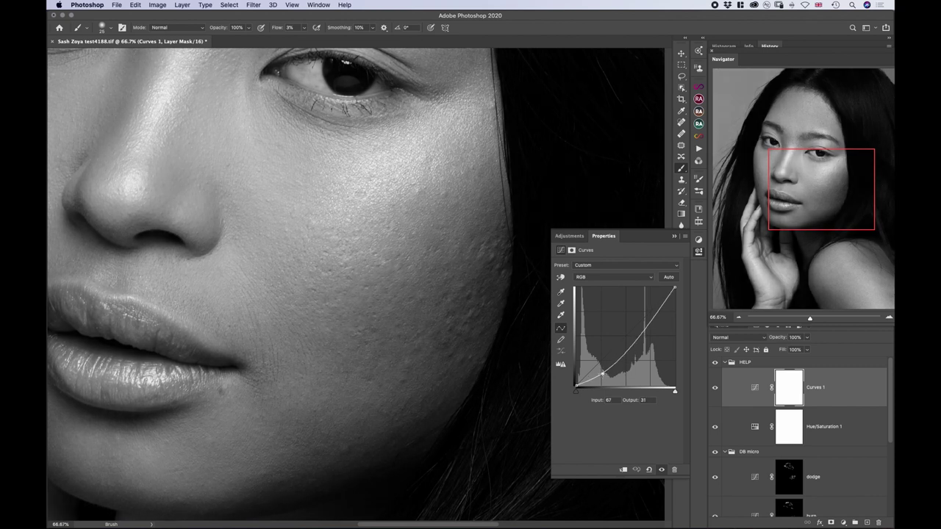
{"action": "left_click", "coordinate": [674, 237]}
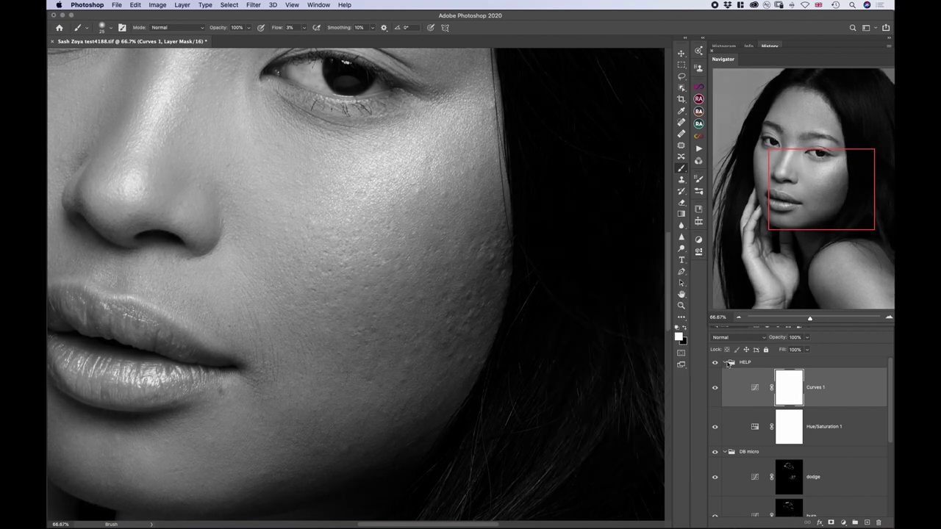
{"action": "left_click", "coordinate": [724, 362]}
{"action": "left_click", "coordinate": [782, 398]}
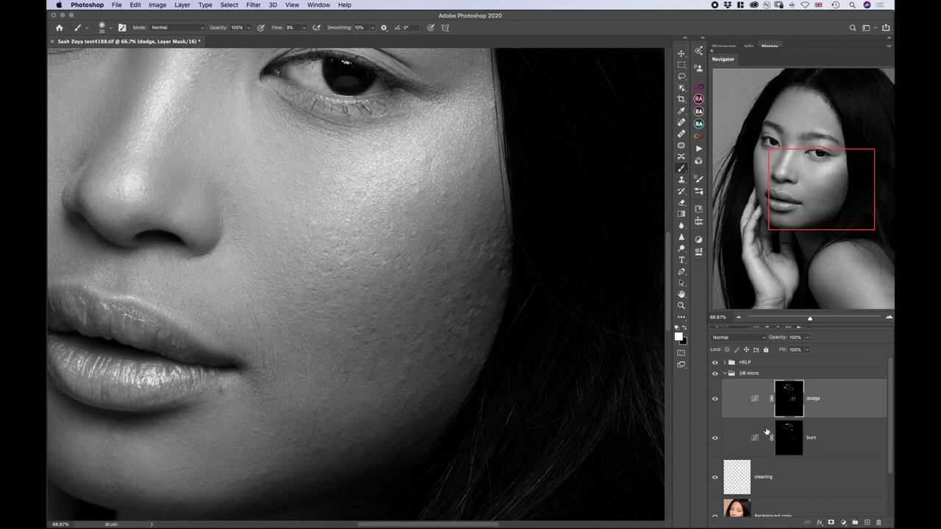
- Darken bright cheek spots on the burn mask, then lighten dark spots toward the jawline on the dodge mask
{"action": "left_click", "coordinate": [789, 439]}
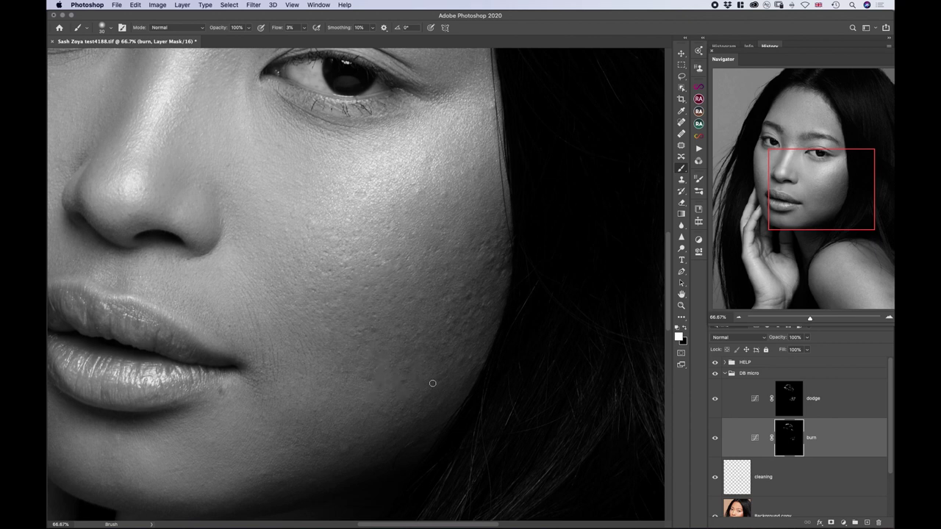
{"action": "left_click", "coordinate": [785, 401]}
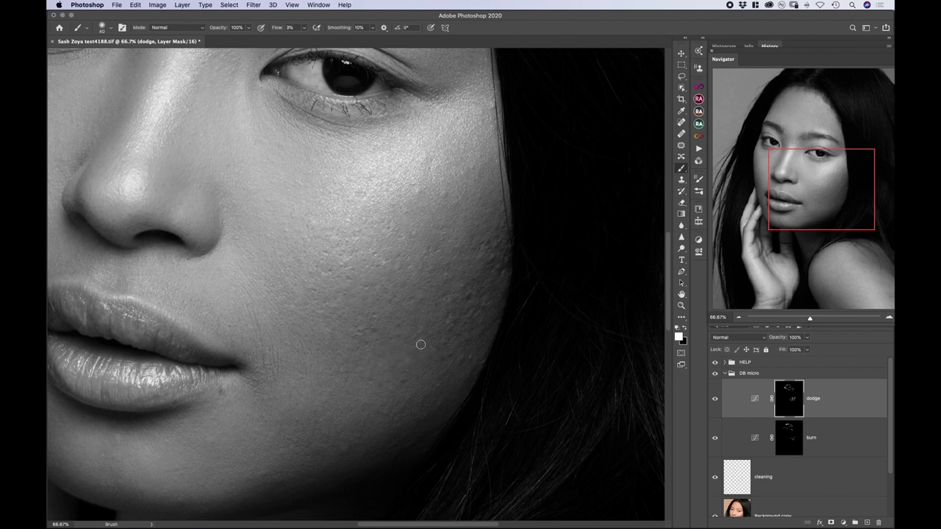
- Burn bright mid-cheek pores with a finely resized brush, then return to dodging dark pores
{"action": "key", "text": "bracketleft"}
{"action": "key", "text": "bracketleft"}
{"action": "key", "text": "bracketleft"}
{"action": "key", "text": "bracketright"}
{"action": "key", "text": "bracketleft"}
{"action": "left_click", "coordinate": [788, 444]}
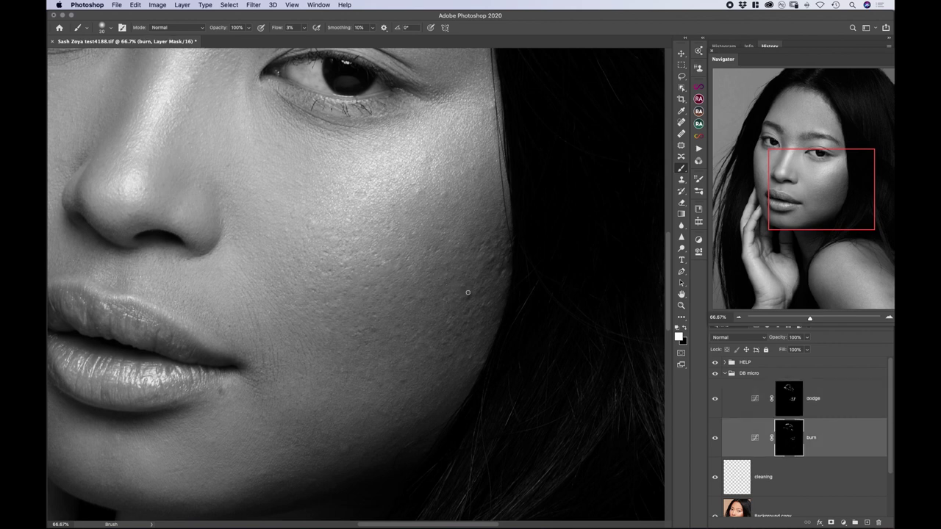
{"action": "key", "text": "bracketright"}
{"action": "key", "text": "bracketleft"}
{"action": "key", "text": "bracketleft"}
{"action": "key", "text": "alt+bracketright"}
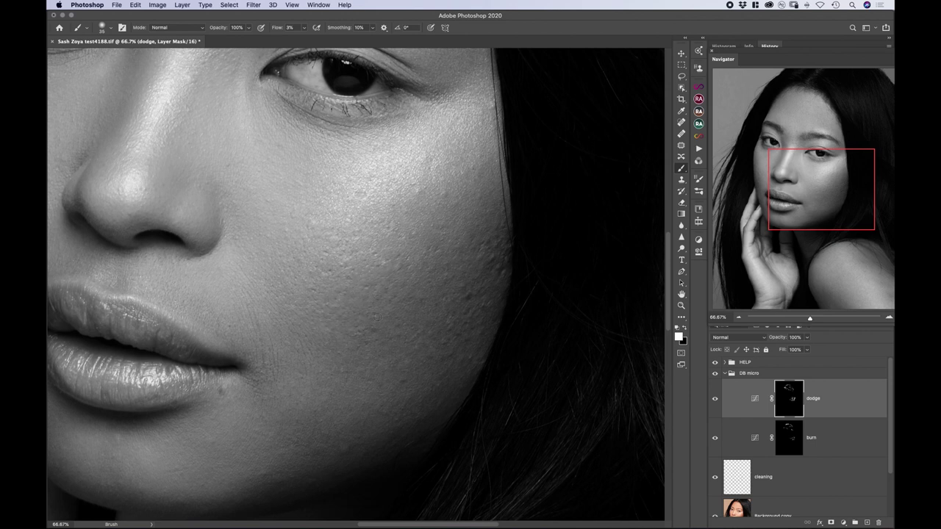
{"action": "left_click", "coordinate": [716, 373]}
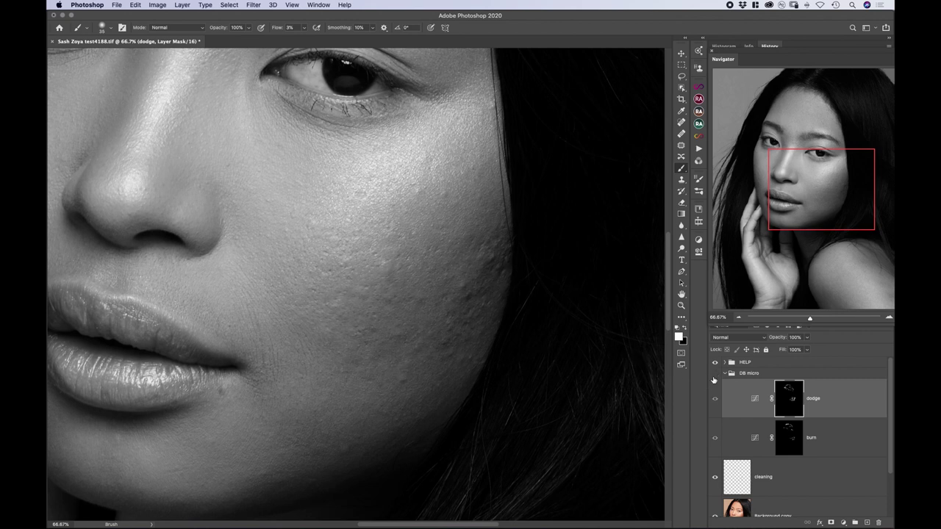
{"action": "left_click", "coordinate": [716, 375]}
{"action": "key", "text": "super+minus"}
{"action": "key", "text": "super+minus"}
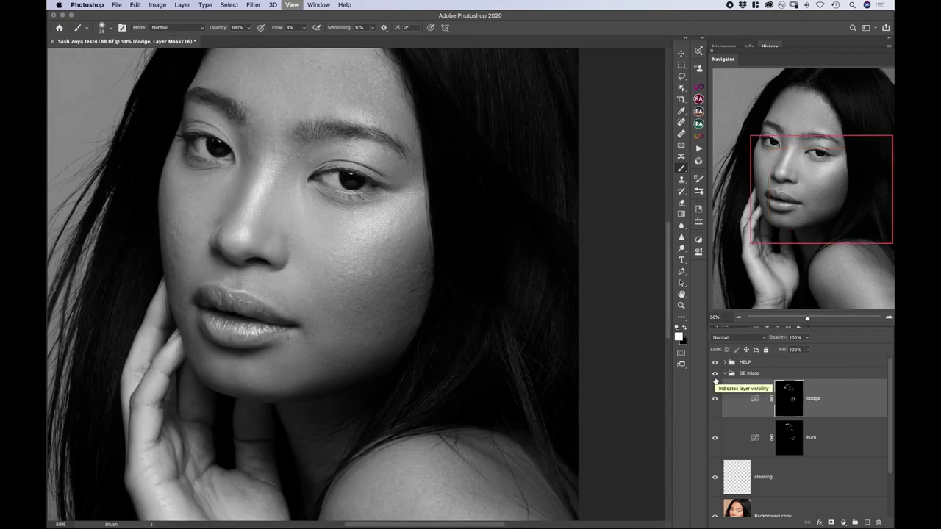
{"action": "left_click", "coordinate": [714, 377]}
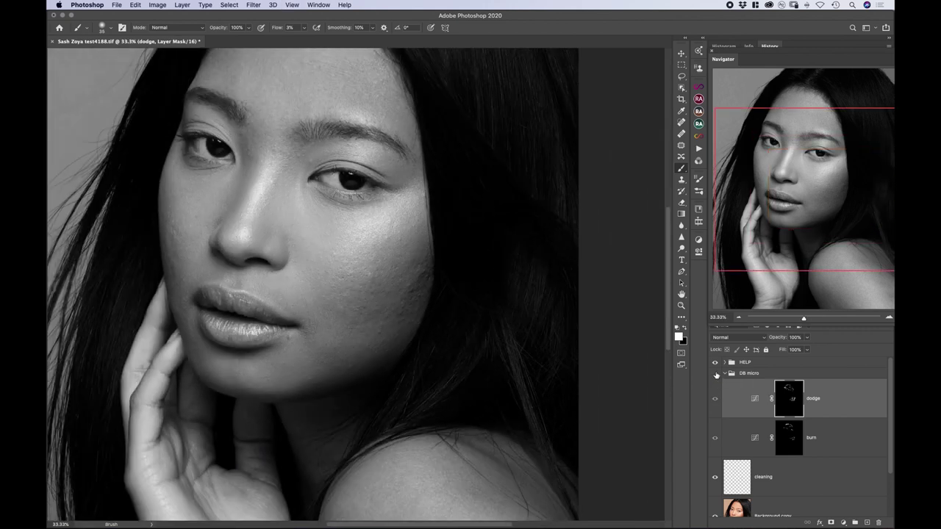
{"action": "left_click", "coordinate": [715, 375]}
- Burn the broader face shadows on the burn mask, swapping colours and enlarging the brush
{"action": "left_click", "coordinate": [801, 444]}
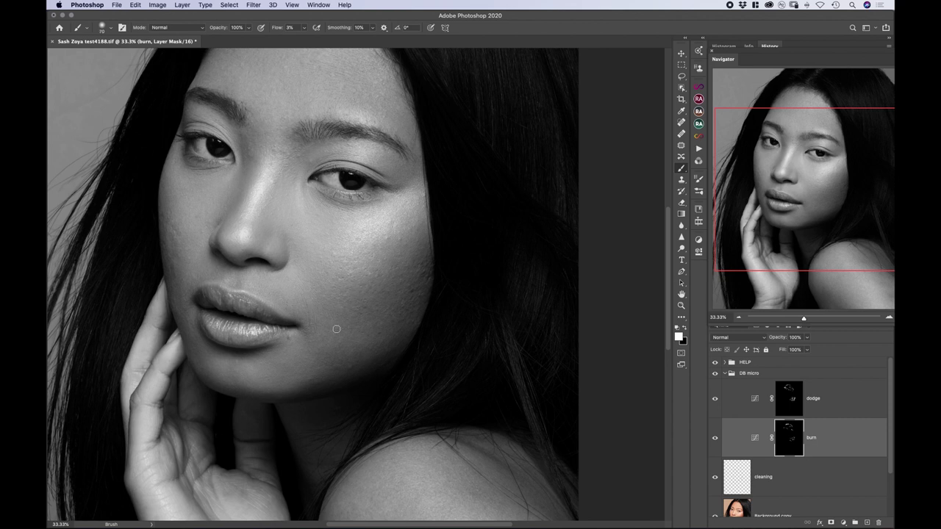
{"action": "key", "text": "bracketleft"}
{"action": "key", "text": "bracketleft"}
{"action": "key", "text": "bracketleft"}
{"action": "key", "text": "alt+bracketright"}
{"action": "key", "text": "x"}
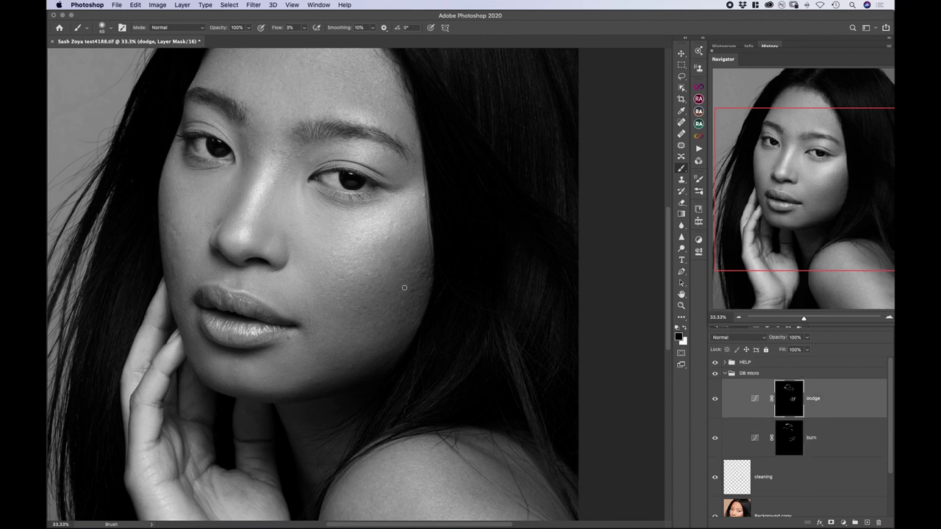
{"action": "left_click", "coordinate": [785, 450]}
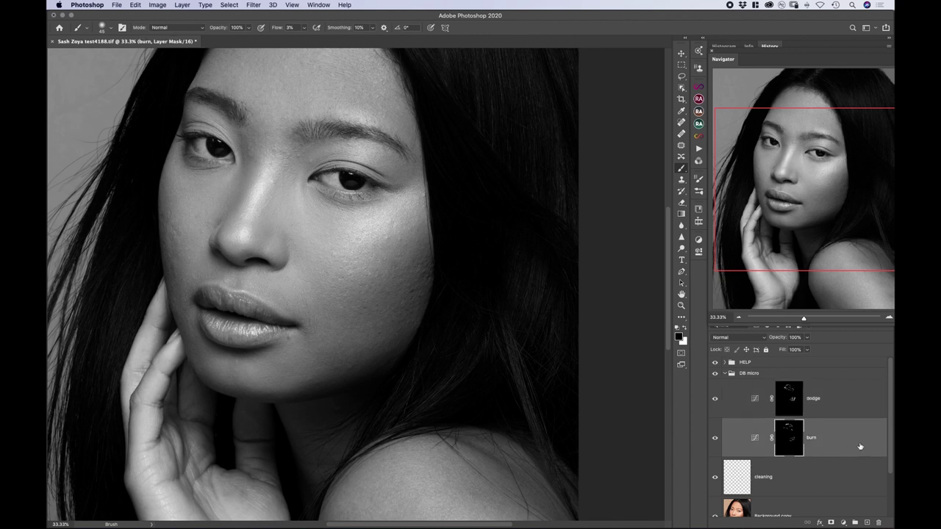
{"action": "key", "text": "bracketright"}
- Check the colour image by toggling HELP off and on, then pan and zoom across the face
{"action": "key", "text": "super+equal"}
{"action": "key", "text": "super+equal"}
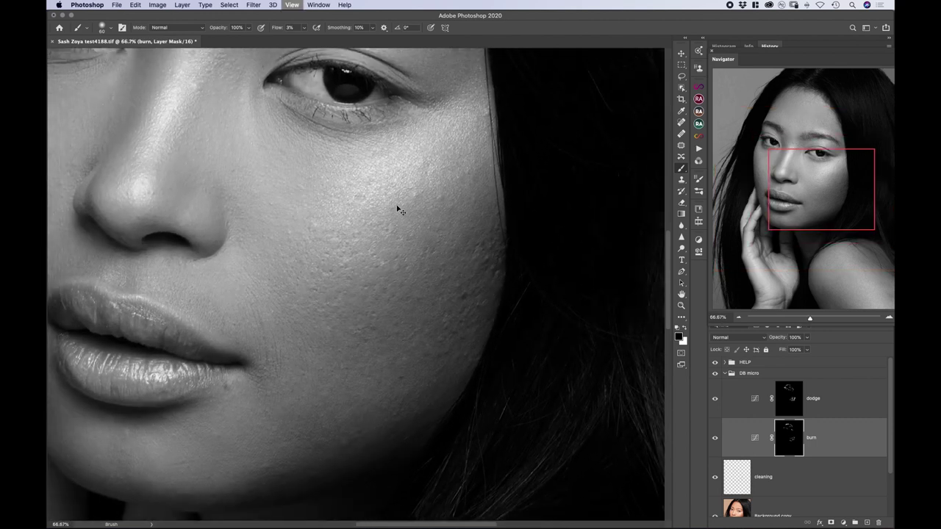
{"action": "key", "text": "super+minus"}
{"action": "key", "text": "super+minus"}
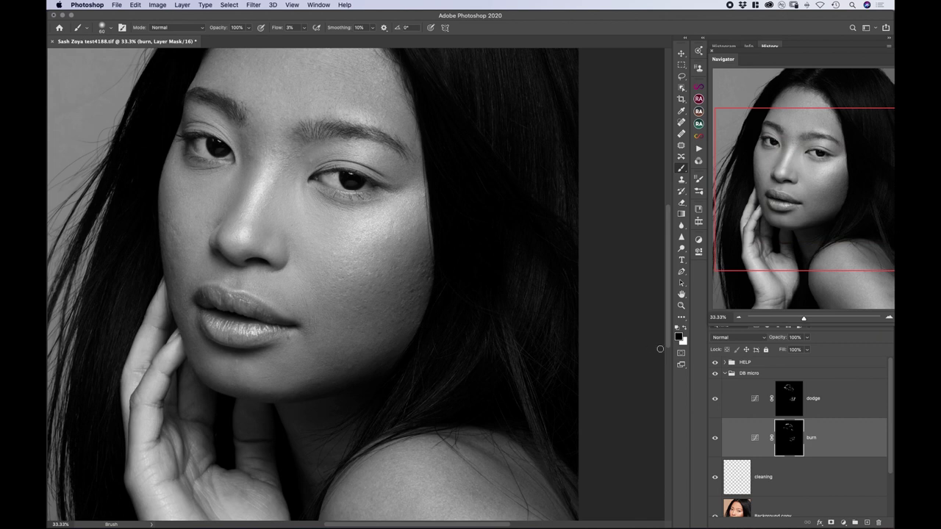
{"action": "left_click", "coordinate": [716, 364]}
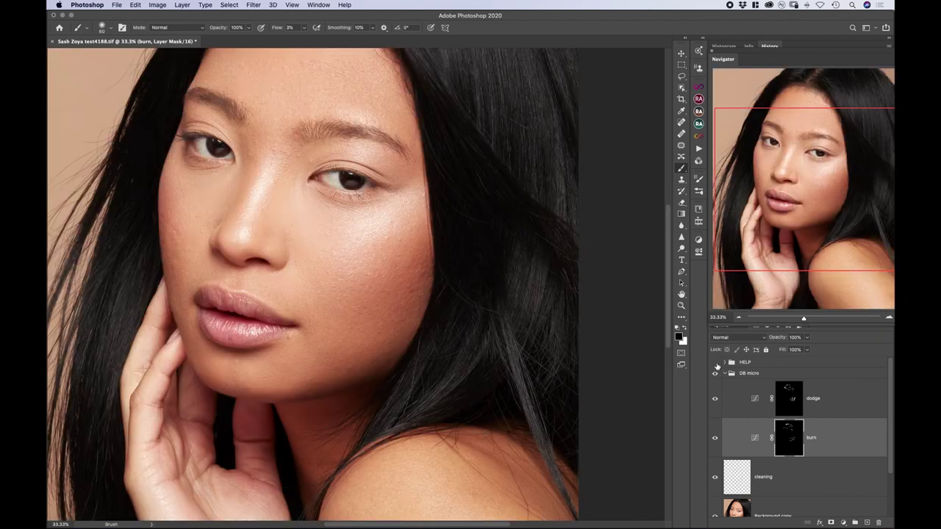
{"action": "left_click", "coordinate": [716, 364]}
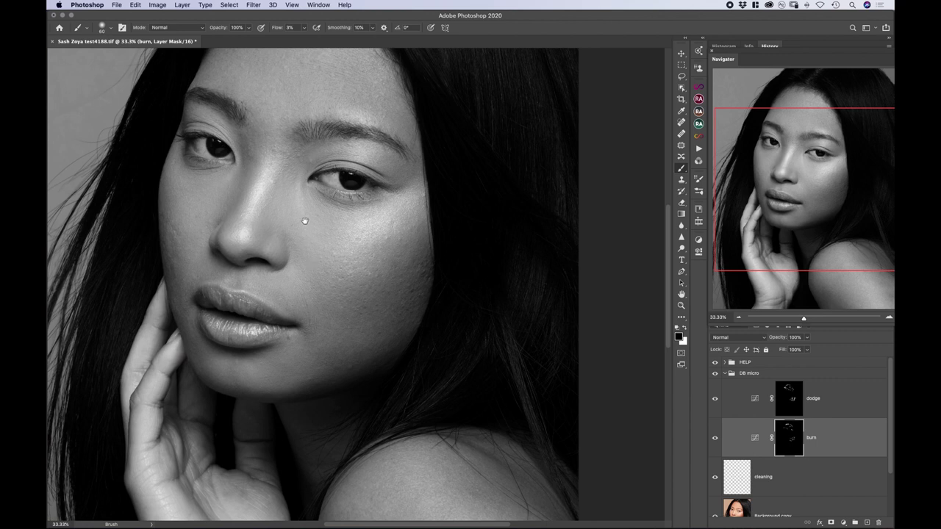
{"action": "left_click_drag", "start_coordinate": [307, 221], "coordinate": [308, 295]}
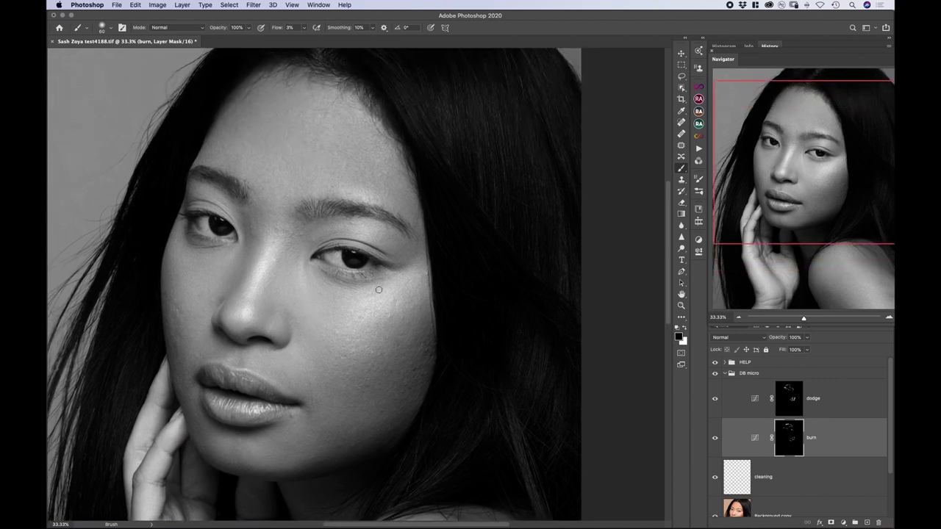
{"action": "key", "text": "super+equal"}
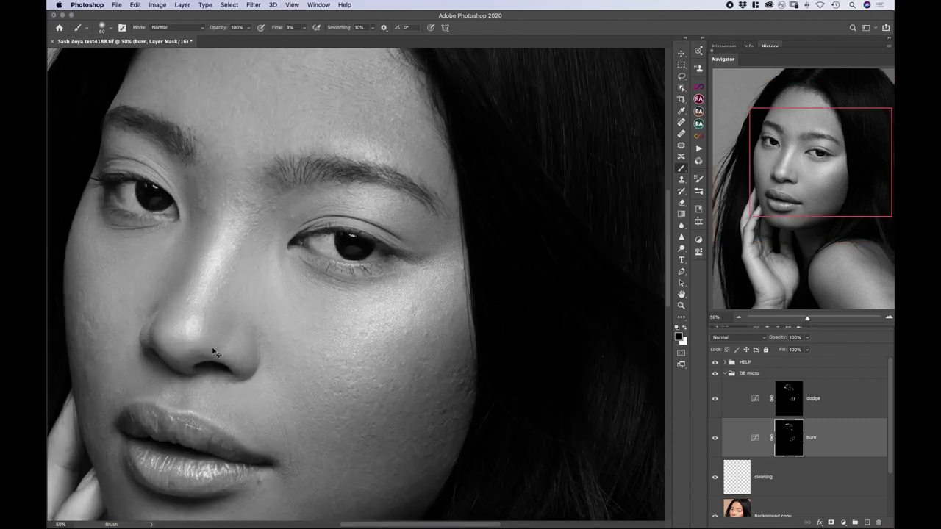
{"action": "left_click_drag", "start_coordinate": [346, 390], "coordinate": [455, 329]}
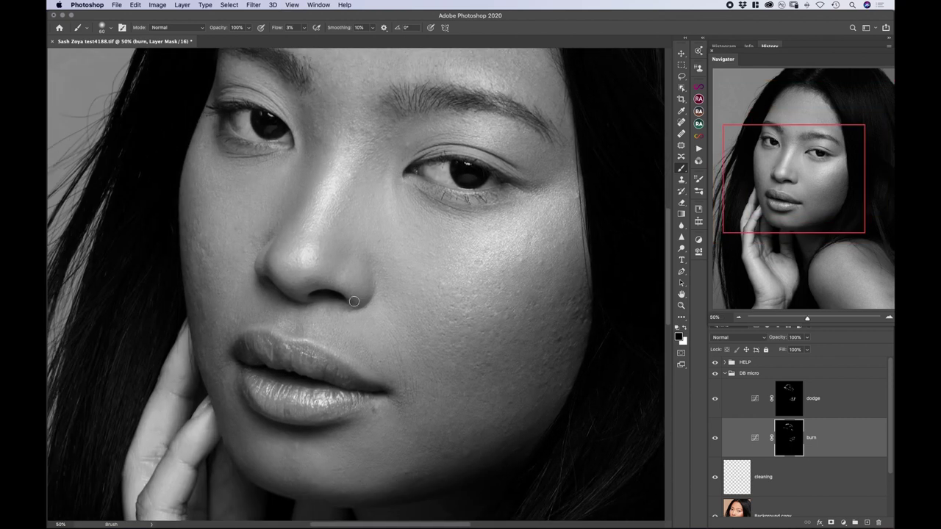
{"action": "key", "text": "bracketleft"}
{"action": "key", "text": "super+minus"}
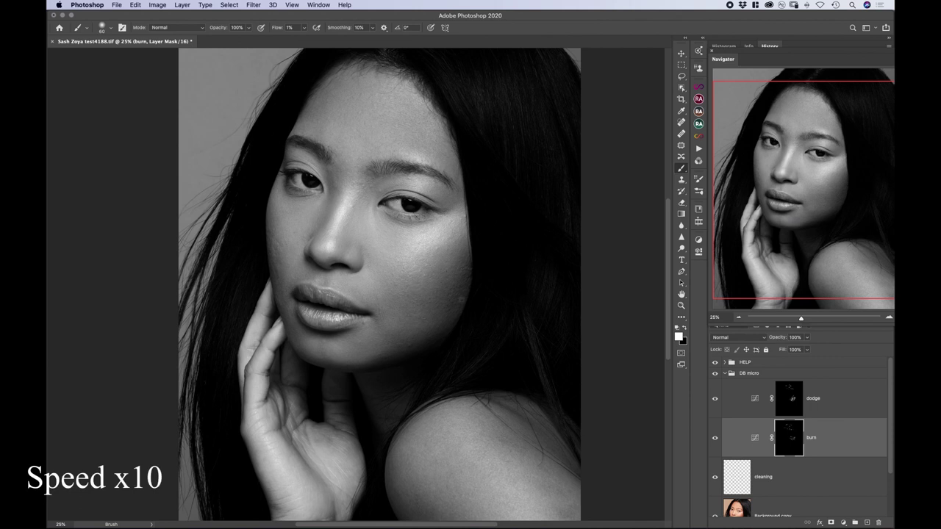
- Dodge the cheek with an enlarged brush at 3% flow, zoomed in and briefly viewing colour
{"action": "key", "text": "bracketright"}
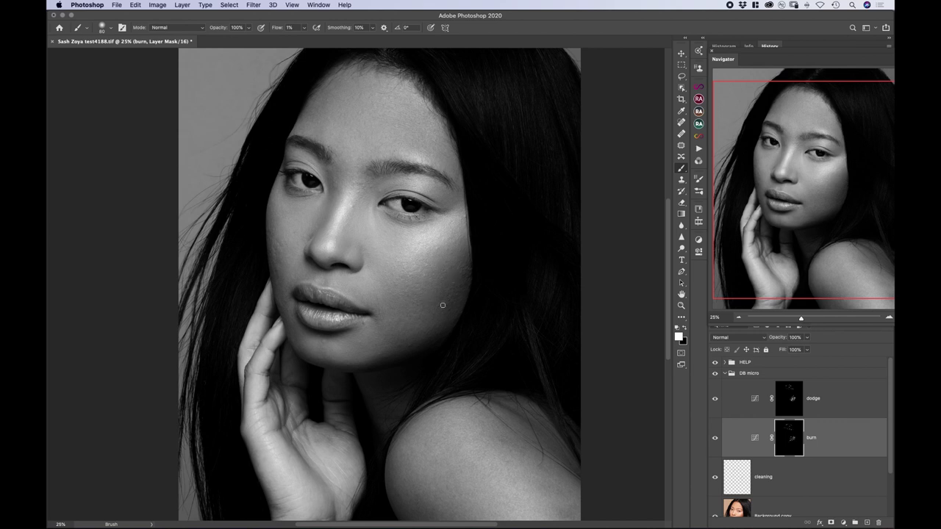
{"action": "key", "text": "alt+bracketright"}
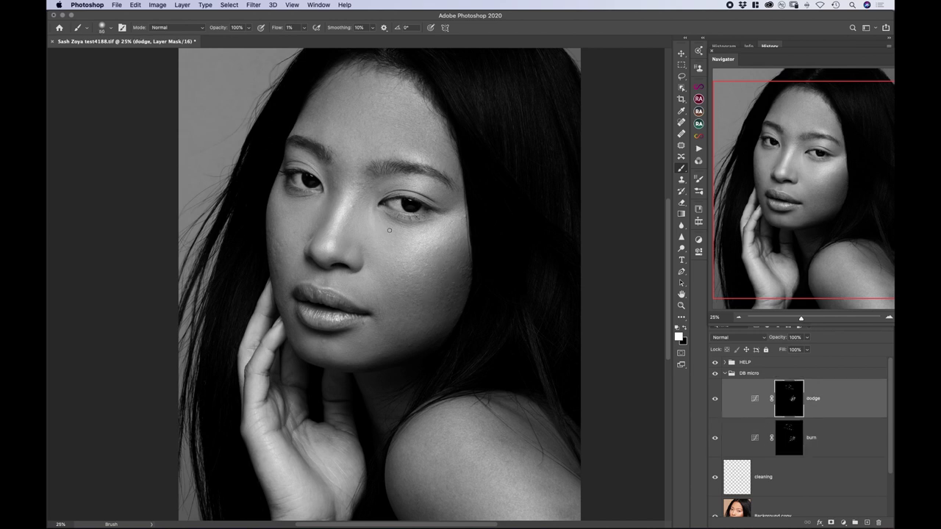
{"action": "key", "text": "super+plus"}
{"action": "key", "text": "super+plus"}
{"action": "key", "text": "super+plus"}
{"action": "key", "text": "shift+0"}
{"action": "key", "text": "shift+3"}
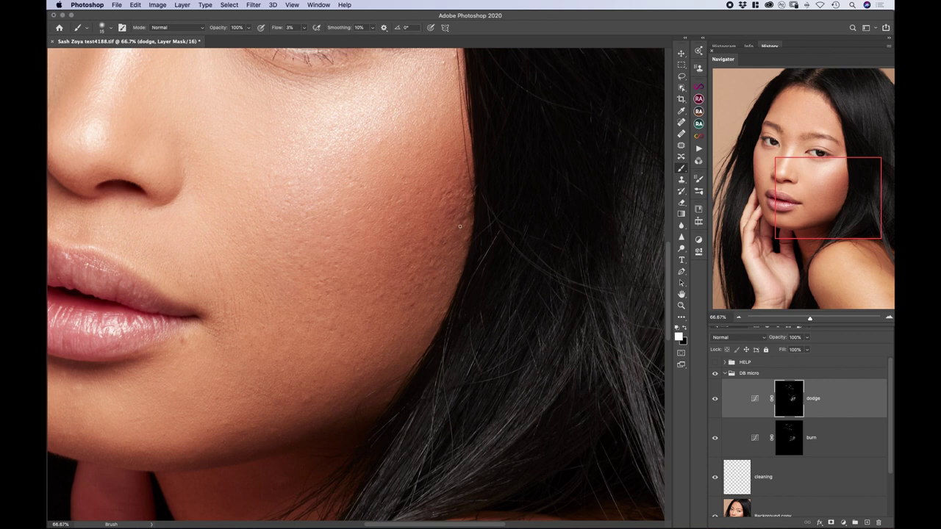
{"action": "key", "text": "alt+bracketleft"}
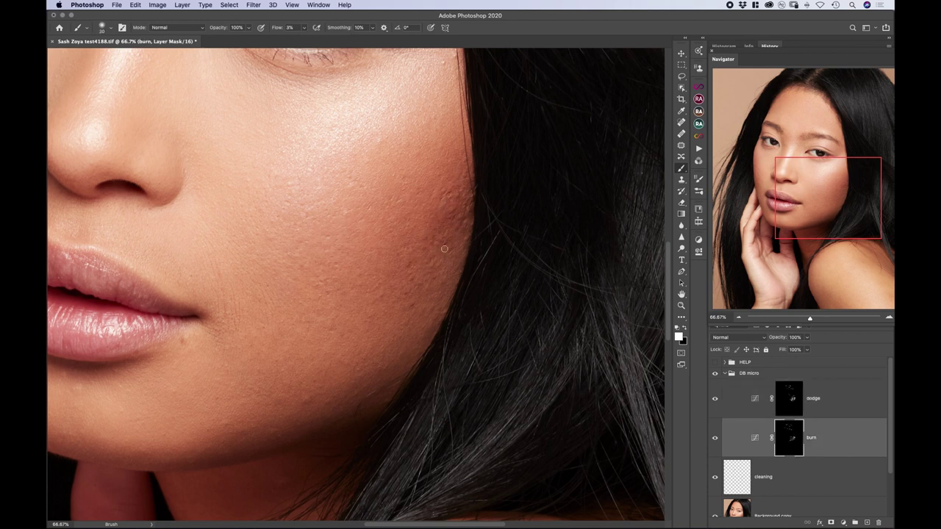
- Alternate burn and dodge strokes on the cheek, then turn the HELP black-and-white view back on
{"action": "left_click", "coordinate": [785, 405]}
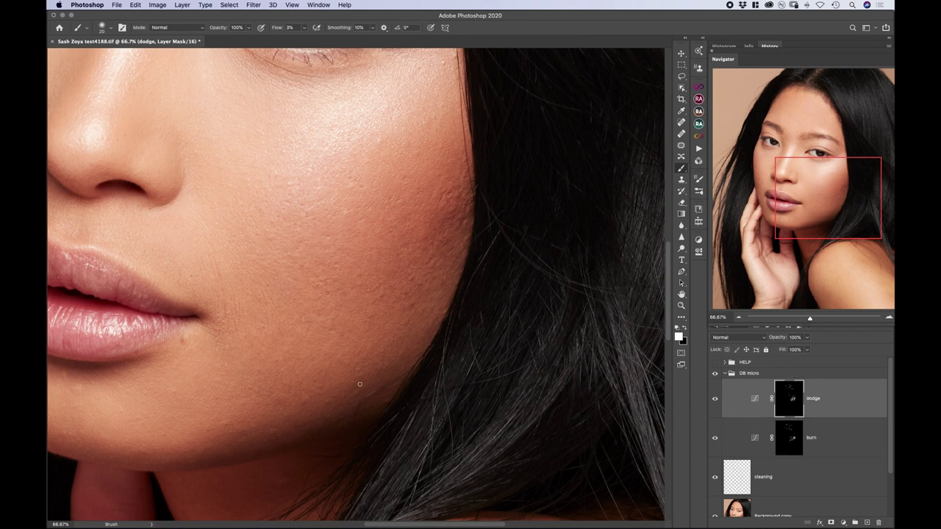
{"action": "key", "text": "alt+bracketleft"}
{"action": "key", "text": "super+minus"}
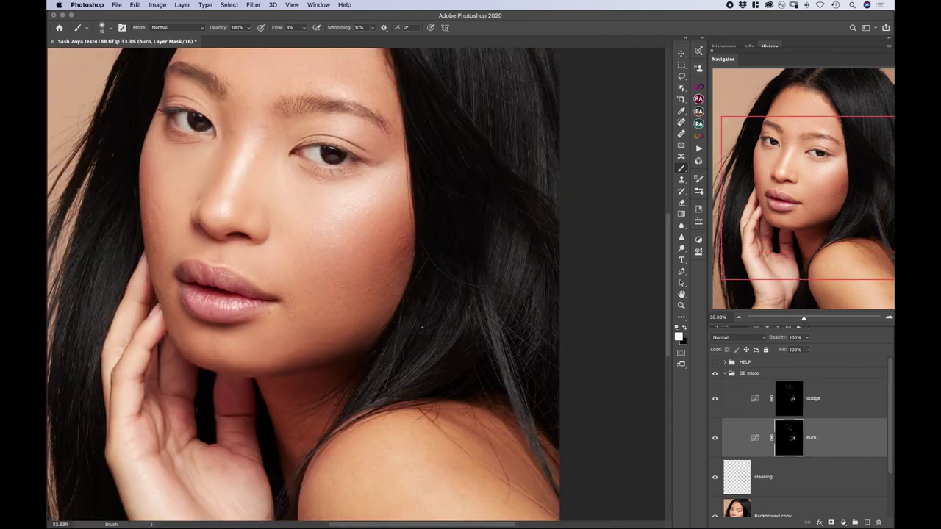
{"action": "key", "text": "alt+bracketright"}
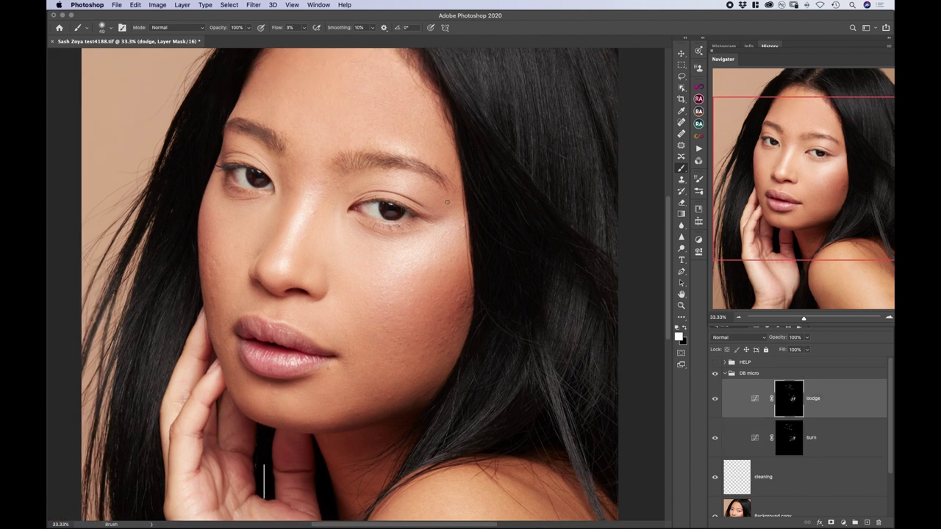
{"action": "left_click", "coordinate": [715, 363]}
{"action": "key", "text": "super+plus"}
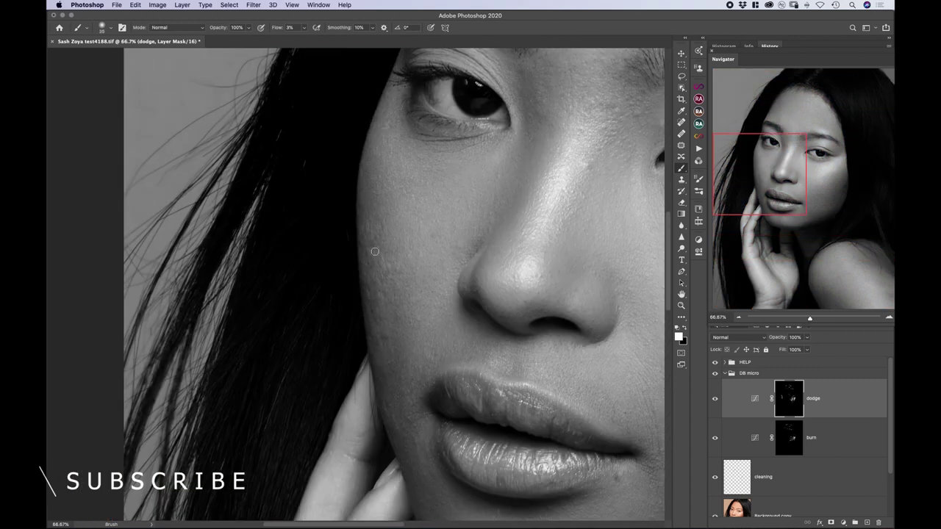
- Alternate burn and dodge strokes on the lower cheek beside the lips with a finer brush
{"action": "key", "text": "alt+bracketleft"}
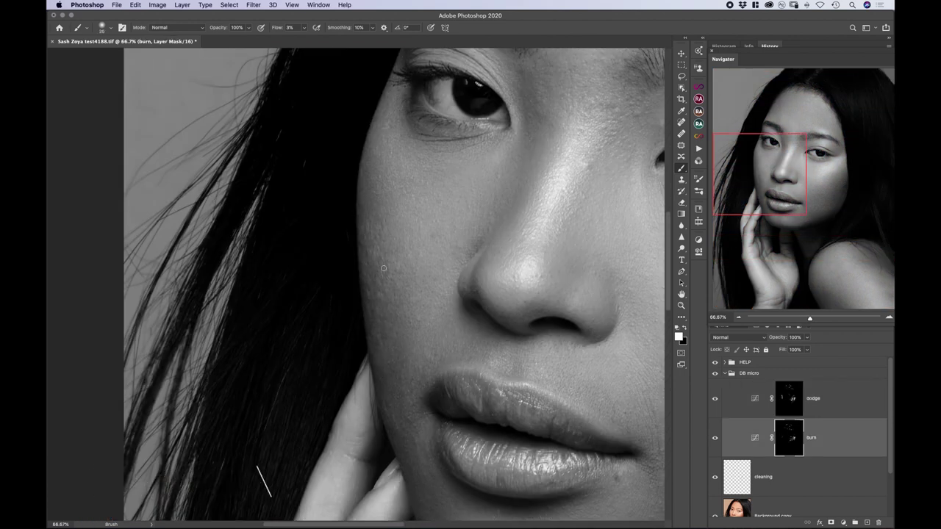
{"action": "key", "text": "alt+bracketright"}
{"action": "key", "text": "alt+bracketleft"}
{"action": "key", "text": "alt+bracketright"}
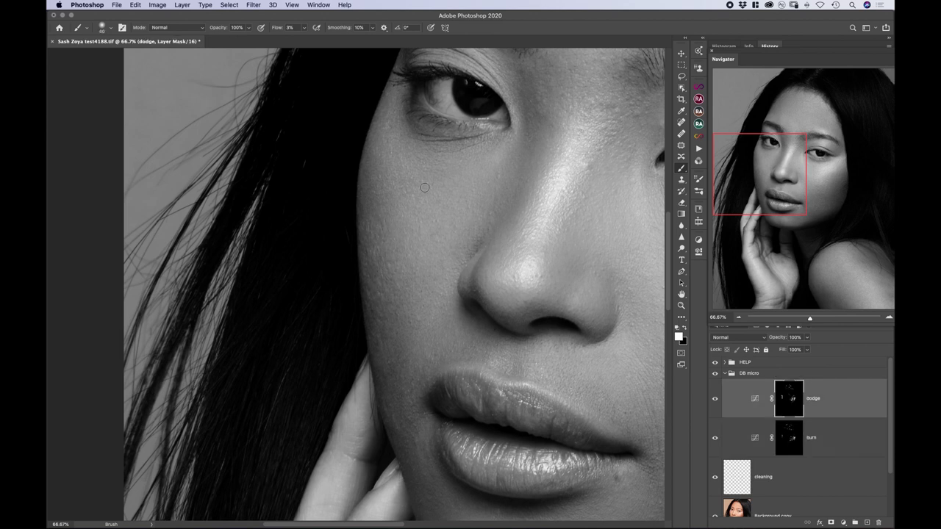
{"action": "key", "text": "bracketleft"}
{"action": "key", "text": "bracketleft"}
{"action": "scroll", "coordinate": [383, 419], "scroll_direction": "down", "scroll_amount": 3}
- Continue dodging and burning down to the chin, sizing the brush between 25 and 35
{"action": "key", "text": "alt+bracketleft"}
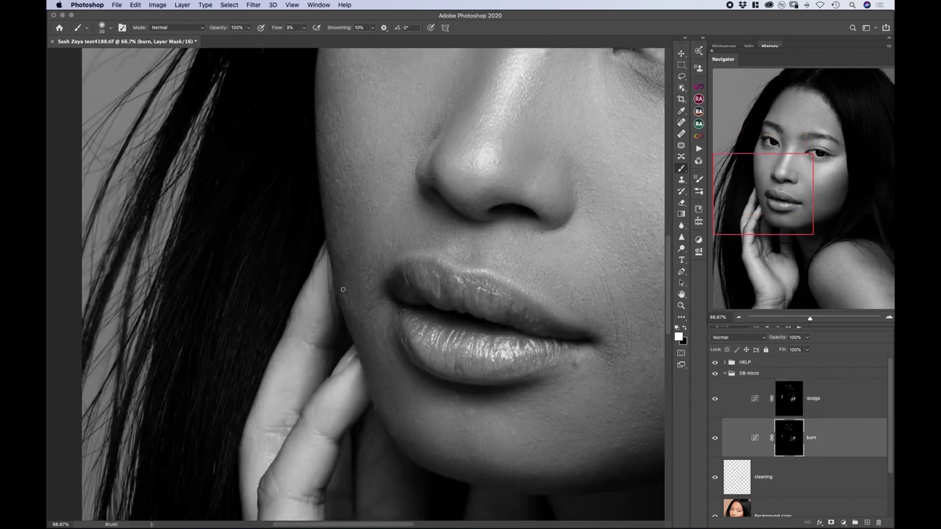
{"action": "key", "text": "bracketleft"}
{"action": "scroll", "coordinate": [458, 413], "scroll_direction": "down", "scroll_amount": 3}
{"action": "key", "text": "alt+bracketright"}
{"action": "key", "text": "bracketright"}
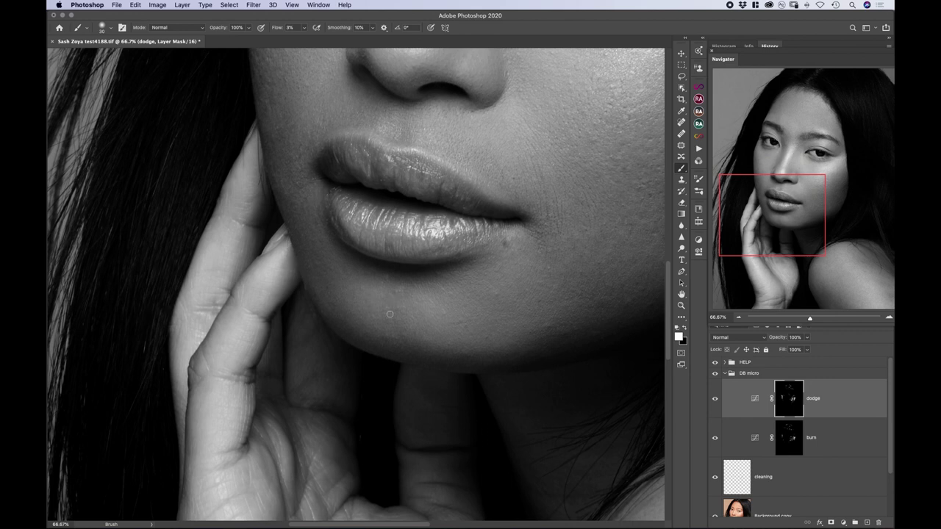
{"action": "key", "text": "bracketright"}
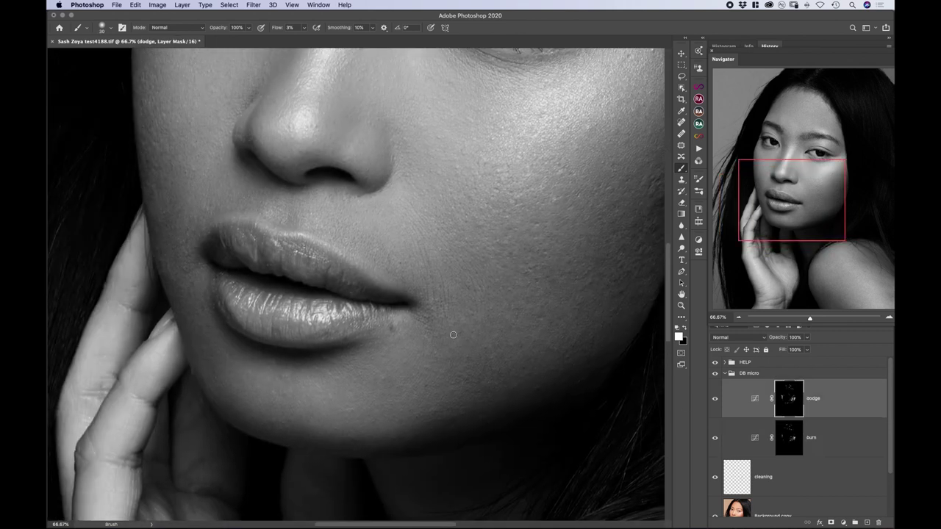
{"action": "key", "text": "bracketleft"}
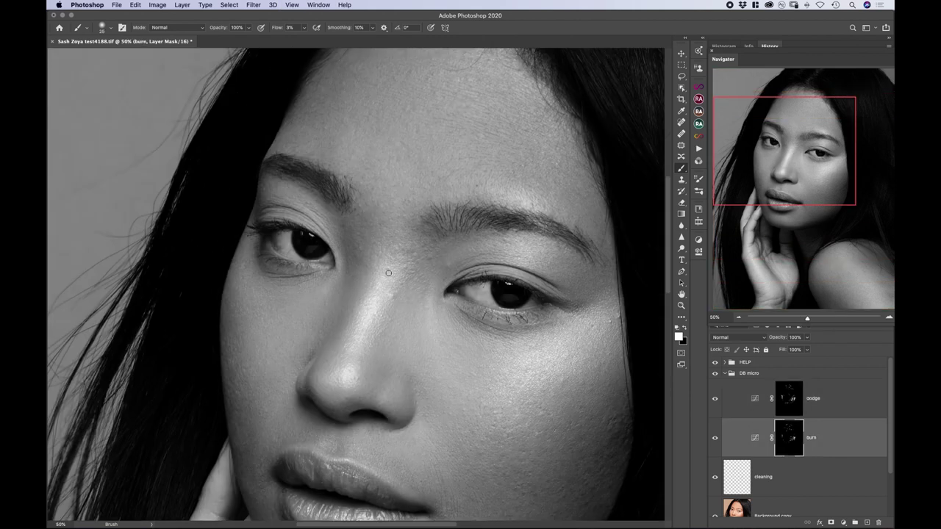
- Alternate dodge and burn strokes around the eyes and nose, sizing the brush between 35 and 40
{"action": "key", "text": "alt+bracketright"}
{"action": "key", "text": "bracketleft"}
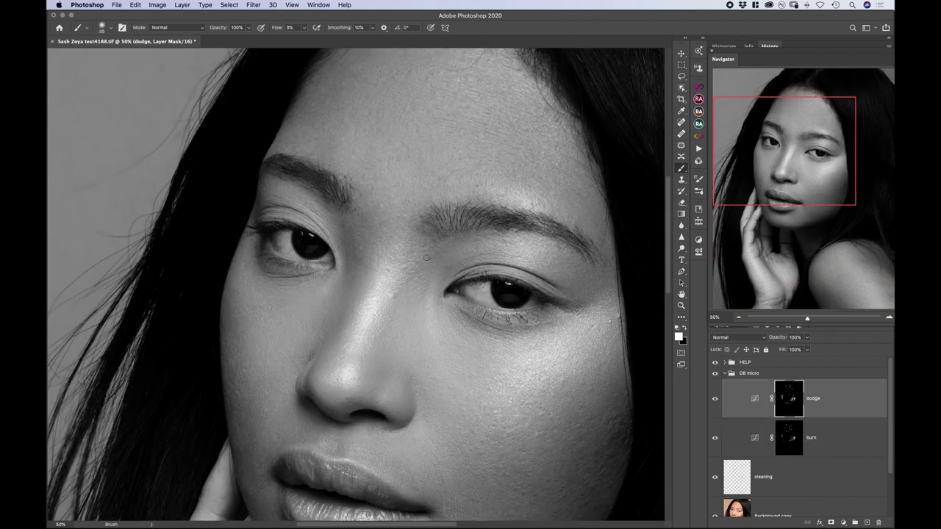
{"action": "key", "text": "alt+bracketleft"}
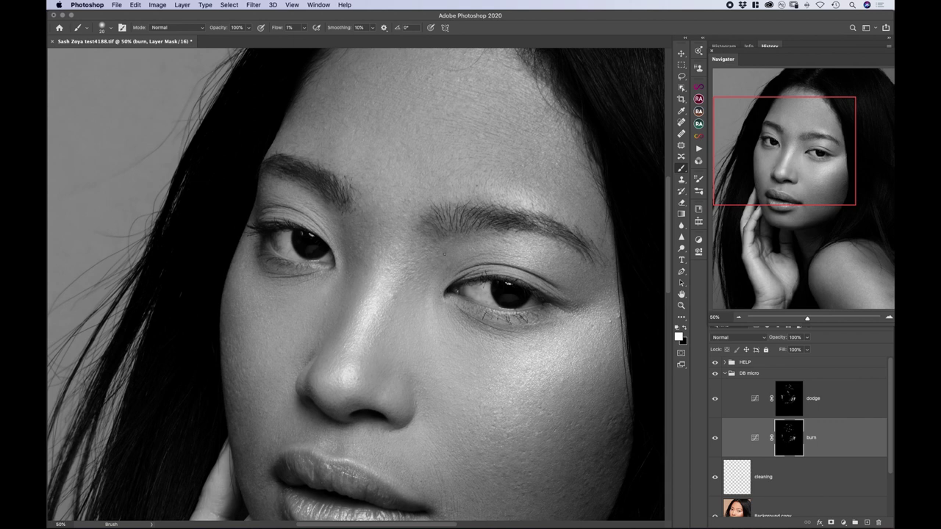
{"action": "key", "text": "alt+bracketright"}
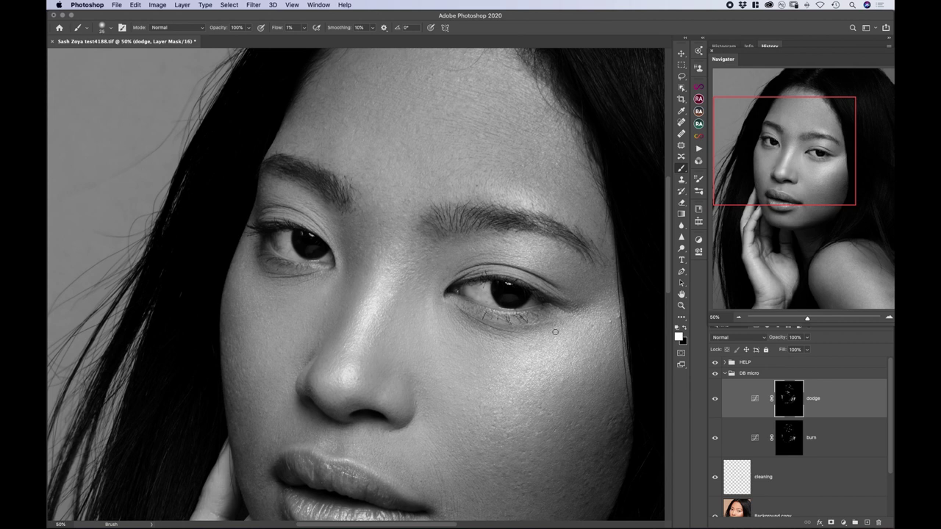
{"action": "key", "text": "bracketright"}
{"action": "key", "text": "alt+bracketleft"}
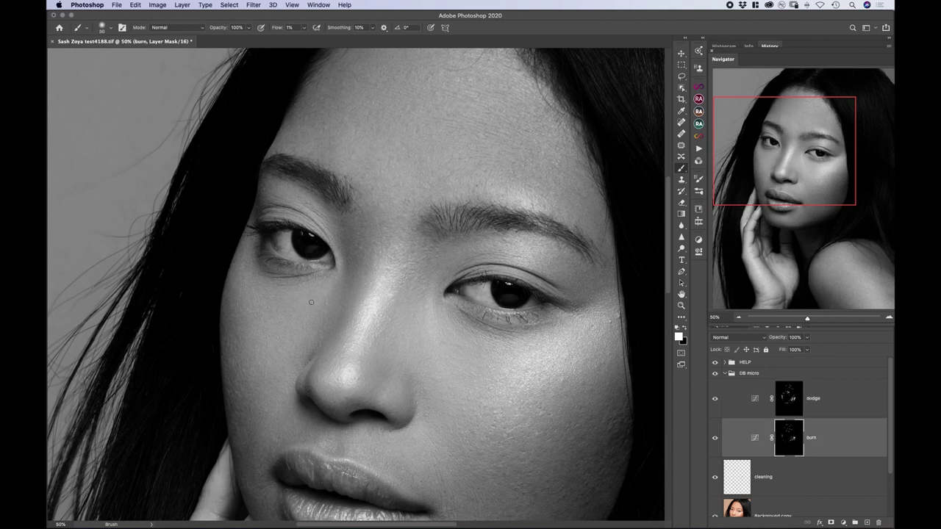
{"action": "scroll", "coordinate": [434, 330], "scroll_direction": "down", "scroll_amount": 4}
{"action": "key", "text": "alt+bracketright"}
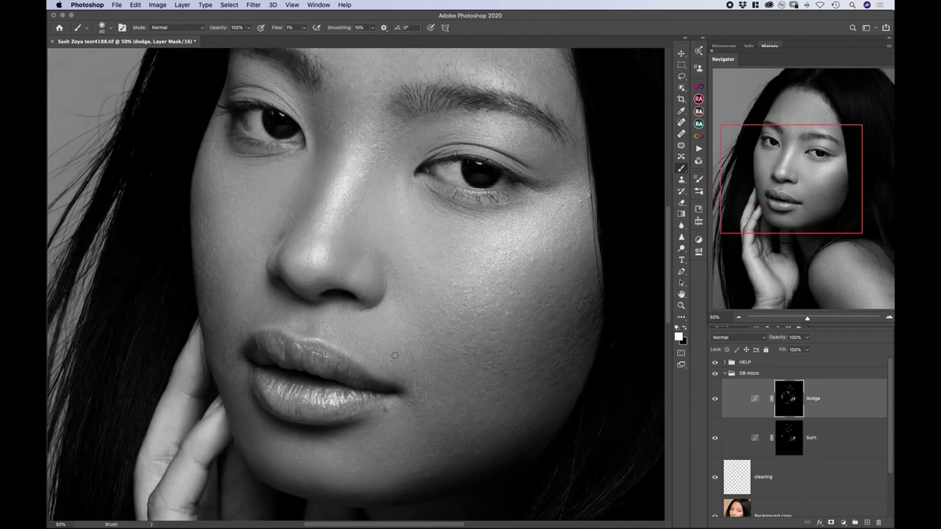
{"action": "key", "text": "bracketleft"}
- Zoom out to 33.33% and keep alternating dodge and burn strokes across the forehead and brow
{"action": "key", "text": "bracketright"}
{"action": "key", "text": "super+minus"}
{"action": "scroll", "coordinate": [352, 176], "scroll_direction": "left", "scroll_amount": 2}
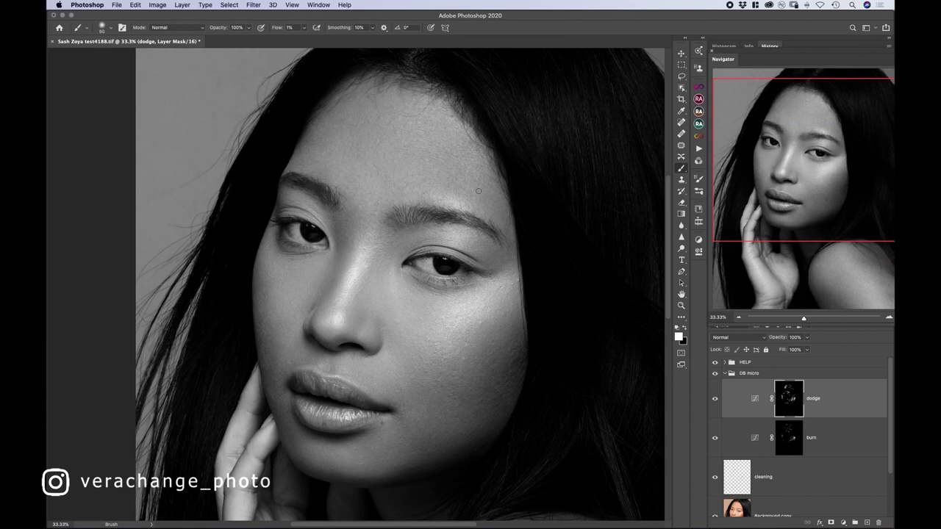
{"action": "key", "text": "alt+bracketleft"}
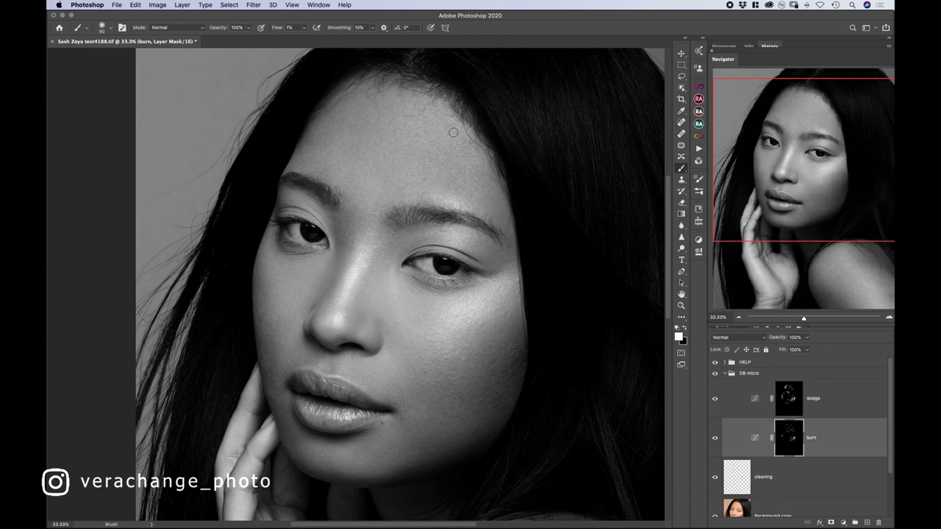
{"action": "key", "text": "alt+bracketright"}
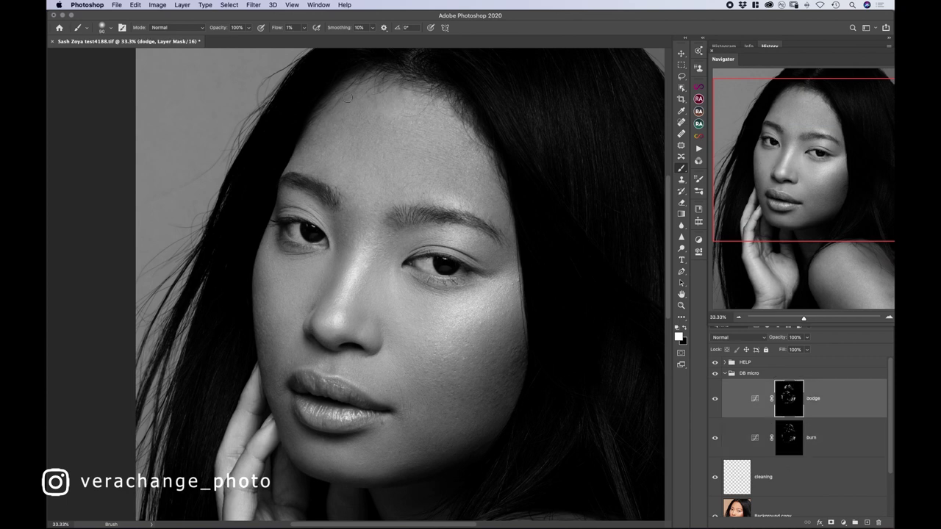
{"action": "key", "text": "alt+bracketleft"}
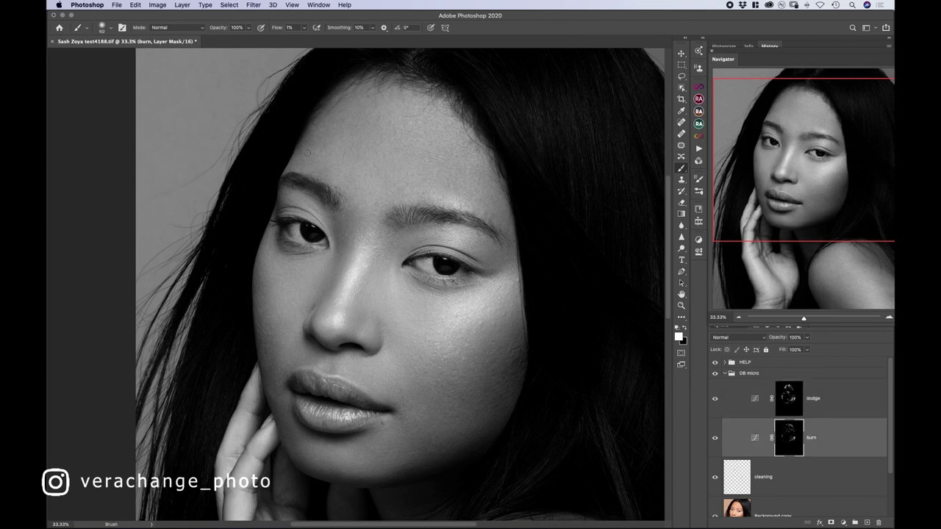
{"action": "key", "text": "alt+bracketright"}
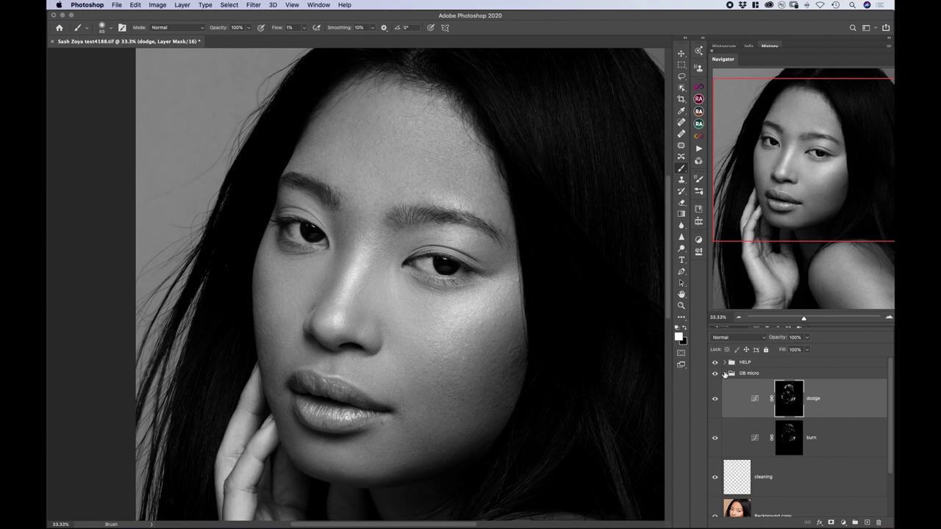
- With HELP hidden, add two black-masked Curves layers for burn and dodge in the DB micro group
{"action": "left_click", "coordinate": [715, 363]}
{"action": "left_click", "coordinate": [768, 374]}
{"action": "left_click", "coordinate": [843, 522]}
{"action": "left_click", "coordinate": [838, 397]}
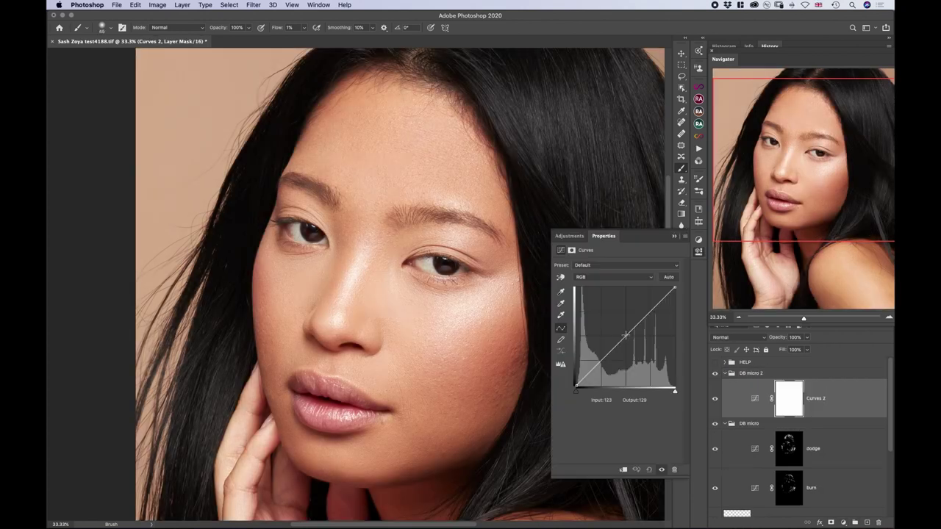
{"action": "key", "text": "ctrl+i"}
{"action": "left_click", "coordinate": [843, 522]}
{"action": "left_click", "coordinate": [839, 397]}
{"action": "key", "text": "ctrl+i"}
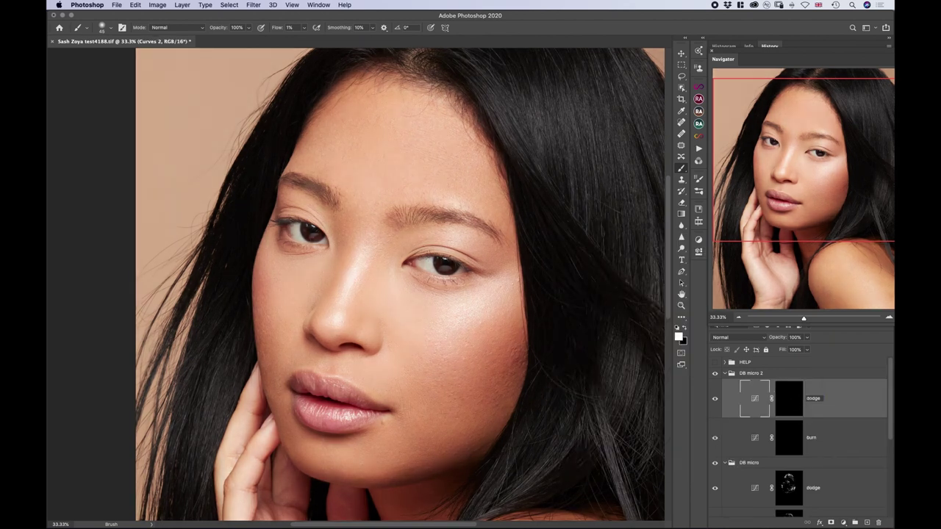
{"action": "key", "text": "ctrl+plus"}
- At 2% brush flow and a 20–25 px brush, dodge and burn chin spots in DB micro 2
{"action": "key", "text": "shift+0"}
{"action": "key", "text": "shift+2"}
{"action": "key", "text": "bracketleft"}
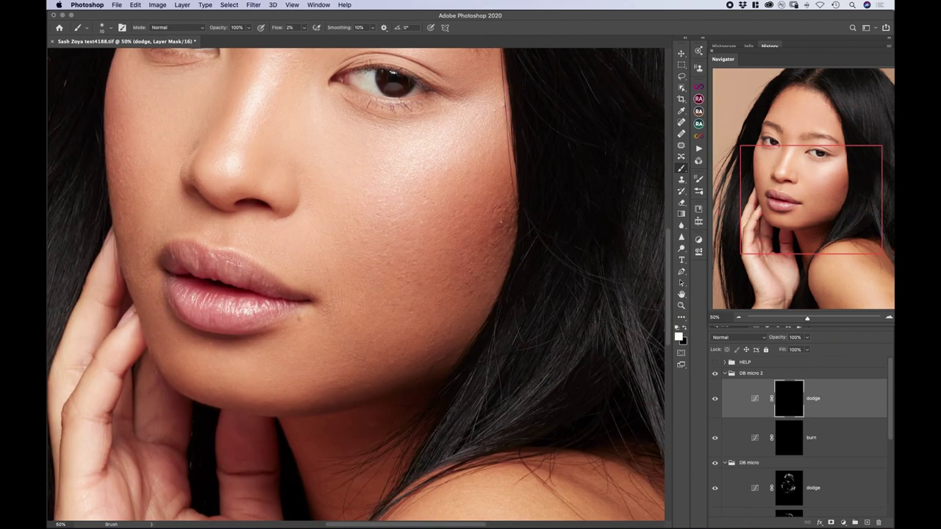
{"action": "key", "text": "ctrl+plus"}
{"action": "key", "text": "bracketleft"}
{"action": "key", "text": "bracketright"}
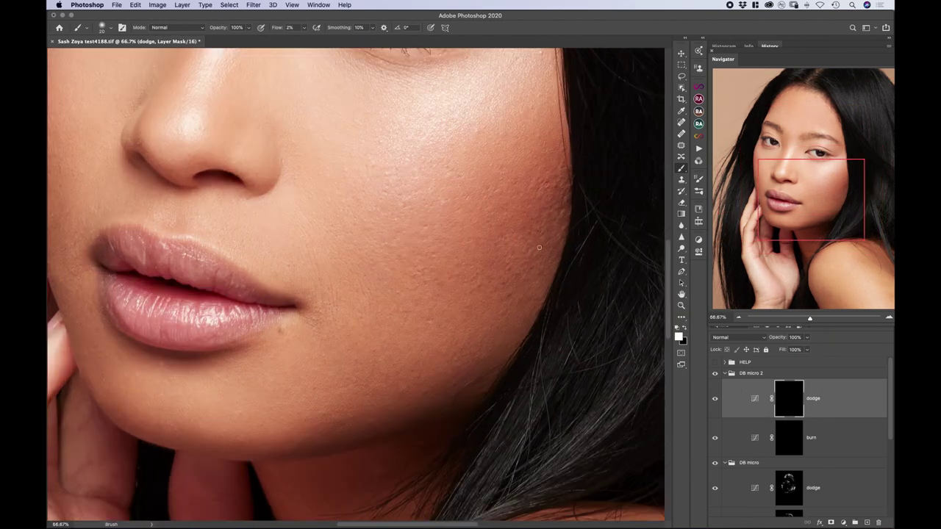
{"action": "key", "text": "alt+bracketleft"}
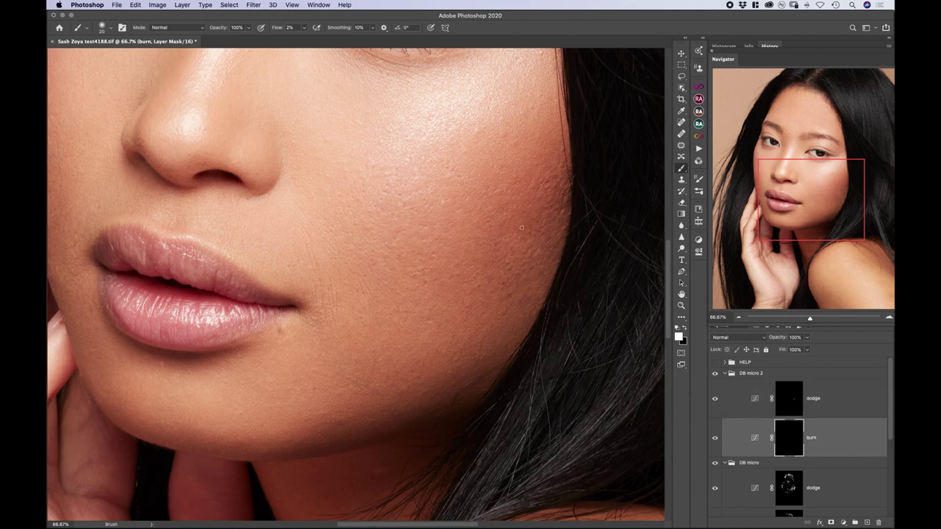
{"action": "key", "text": "bracketright"}
{"action": "key", "text": "bracketright"}
{"action": "left_click", "coordinate": [797, 397]}
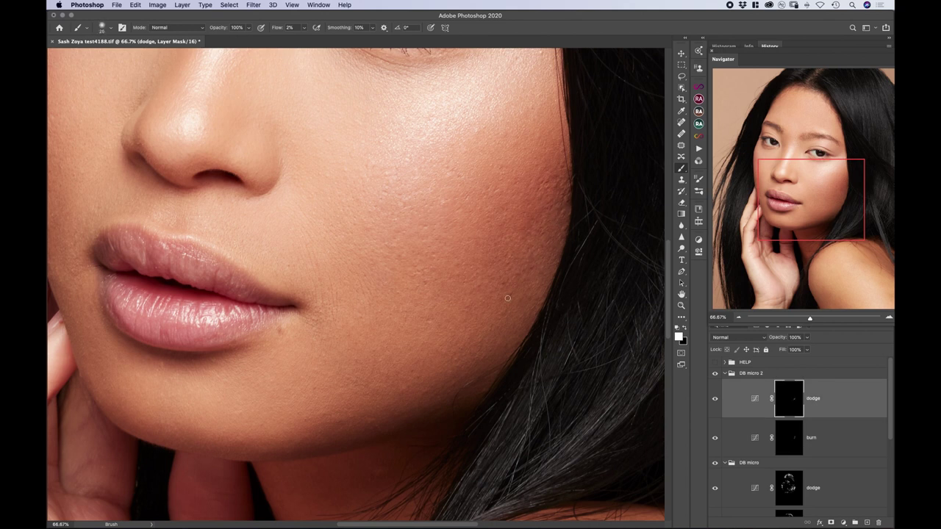
{"action": "key", "text": "alt+bracketleft"}
{"action": "key", "text": "bracketleft"}
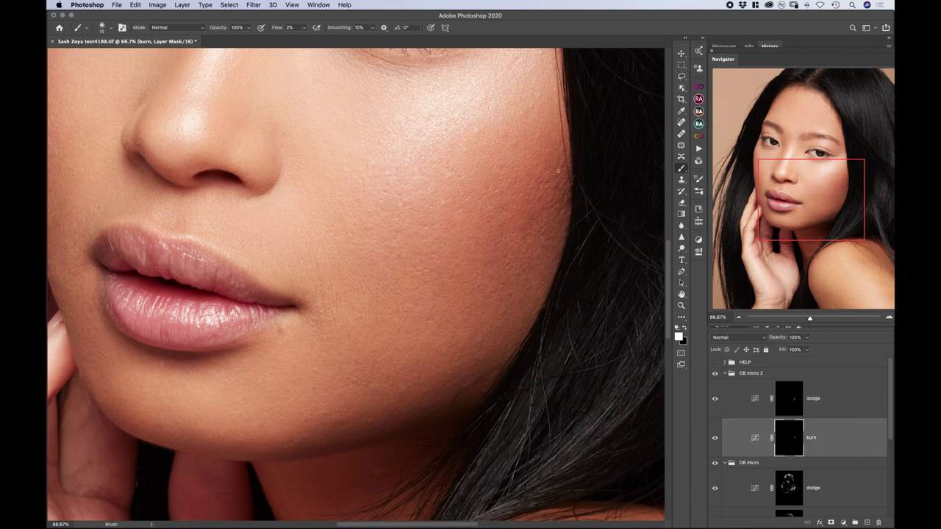
{"action": "key", "text": "alt+bracketright"}
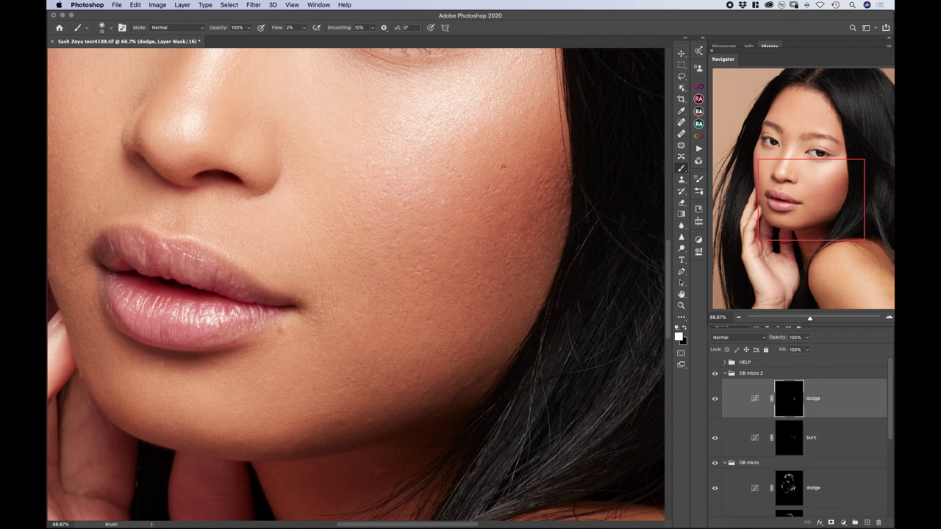
- Keep alternating burn and dodge strokes on the jaw, lips and cheek while panning around
{"action": "left_click", "coordinate": [807, 436]}
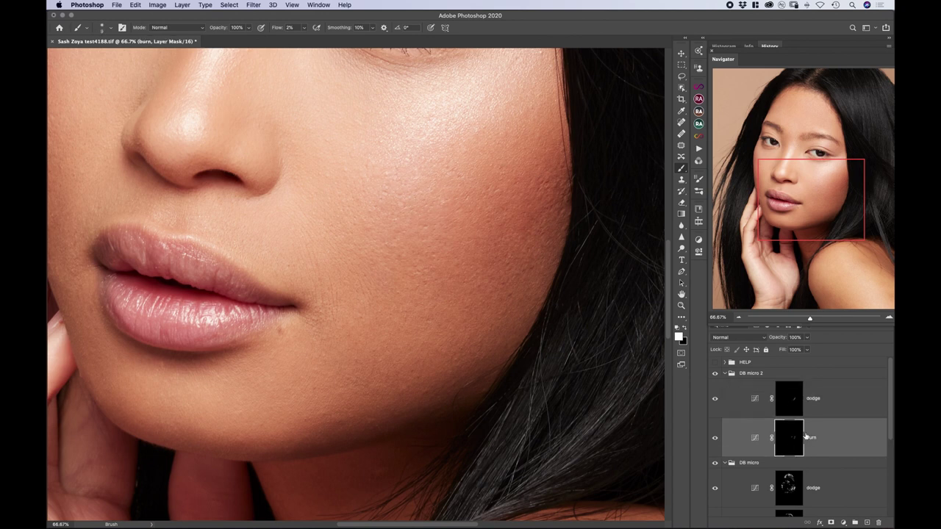
{"action": "key", "text": "alt+bracketright"}
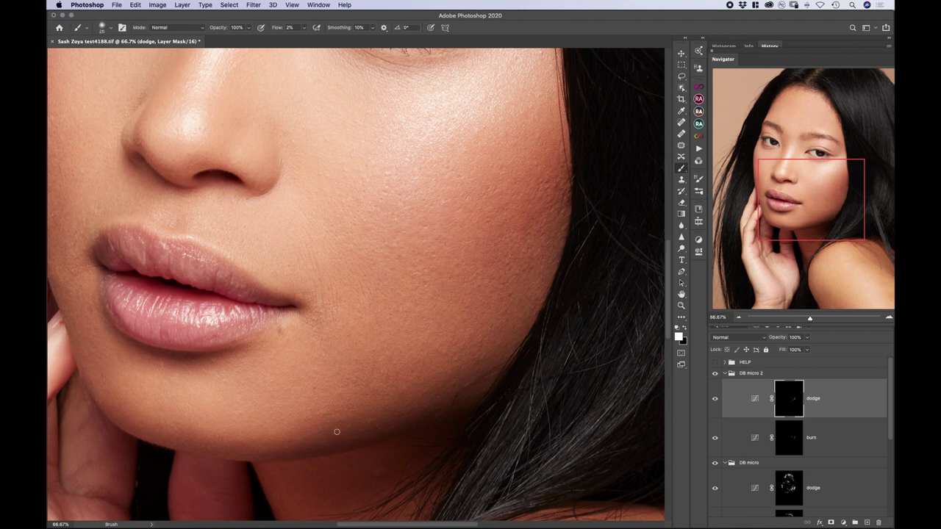
{"action": "key", "text": "alt+bracketleft"}
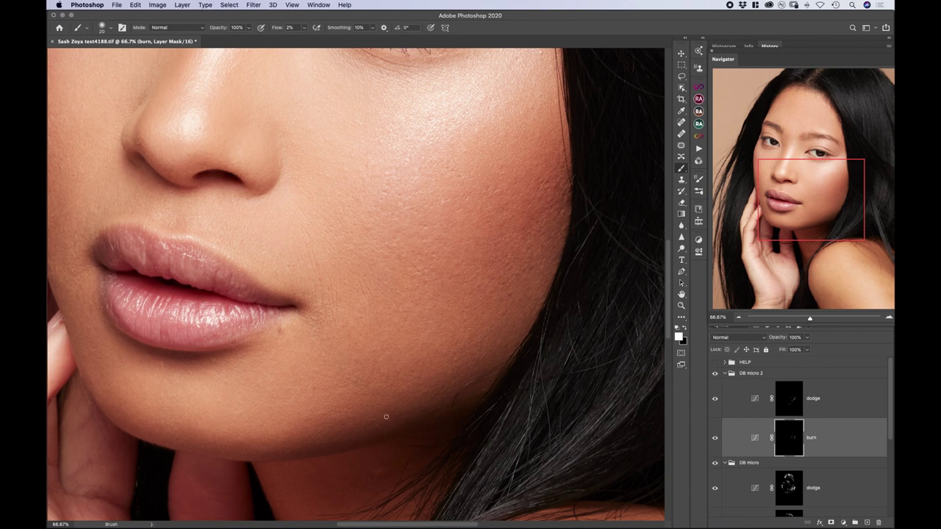
{"action": "scroll", "coordinate": [386, 416], "scroll_direction": "left", "scroll_amount": 5}
{"action": "scroll", "coordinate": [386, 417], "scroll_direction": "down", "scroll_amount": 2}
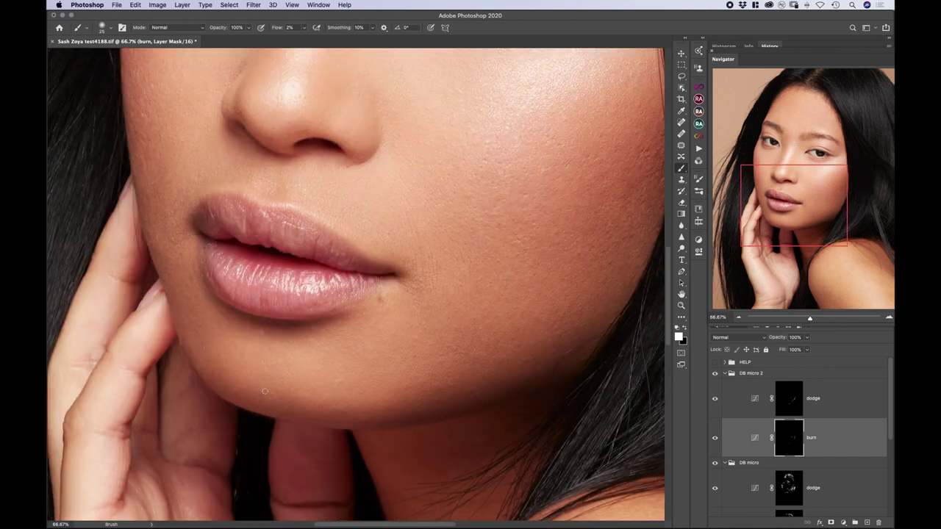
{"action": "key", "text": "alt+bracketright"}
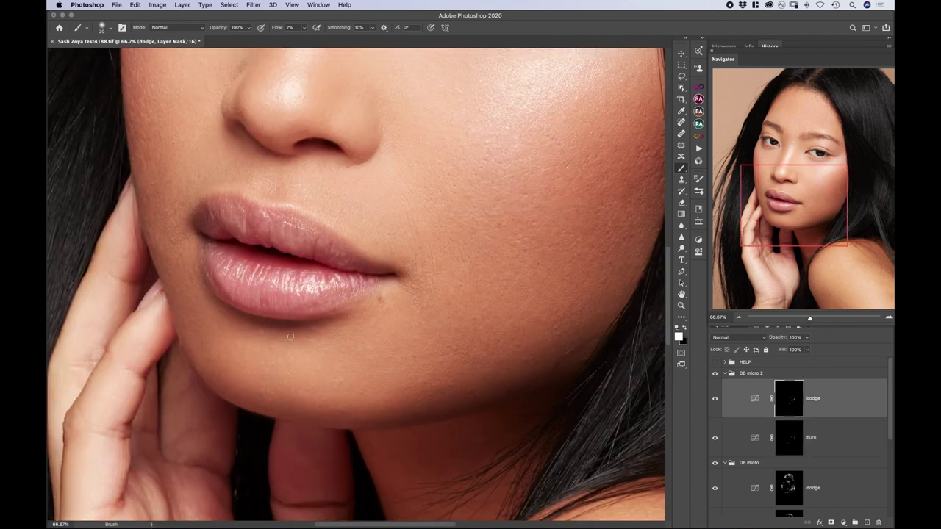
{"action": "key", "text": "alt+bracketleft"}
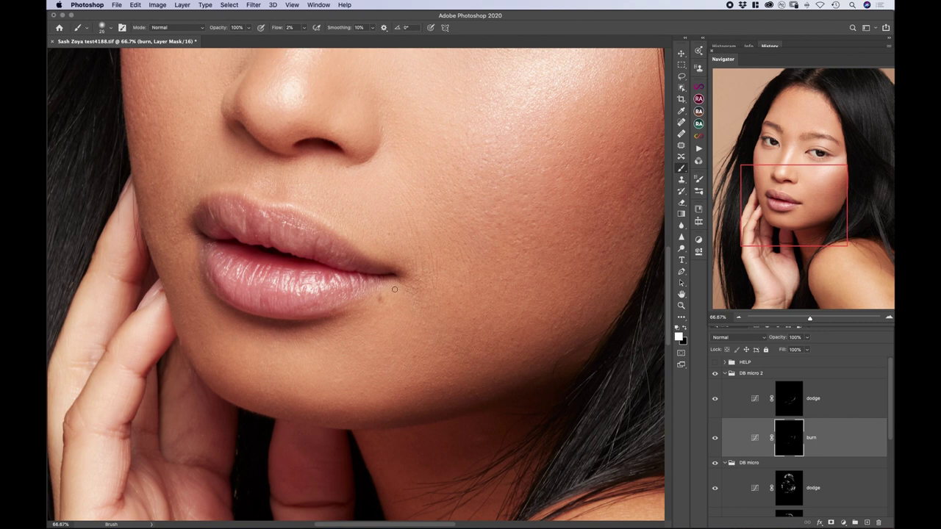
{"action": "scroll", "coordinate": [414, 314], "scroll_direction": "left", "scroll_amount": 8}
{"action": "scroll", "coordinate": [414, 314], "scroll_direction": "up", "scroll_amount": 5}
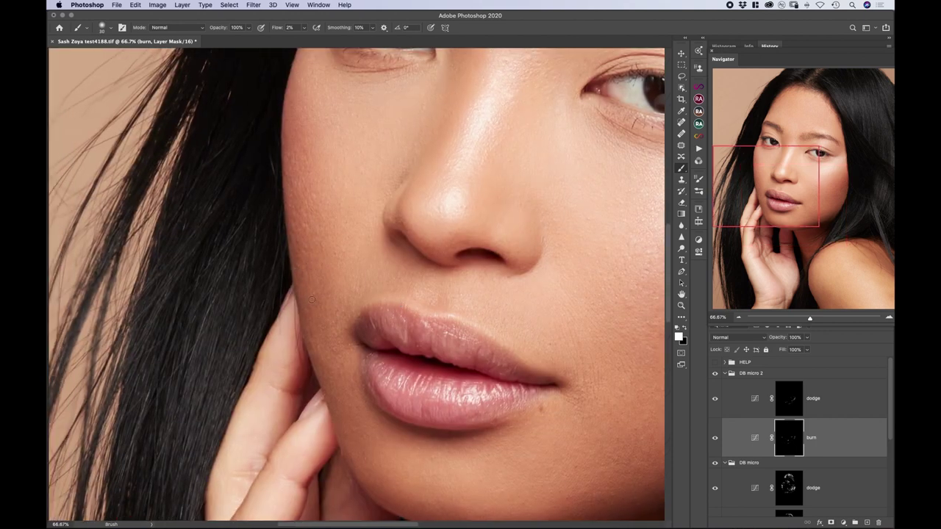
{"action": "key", "text": "alt+bracketright"}
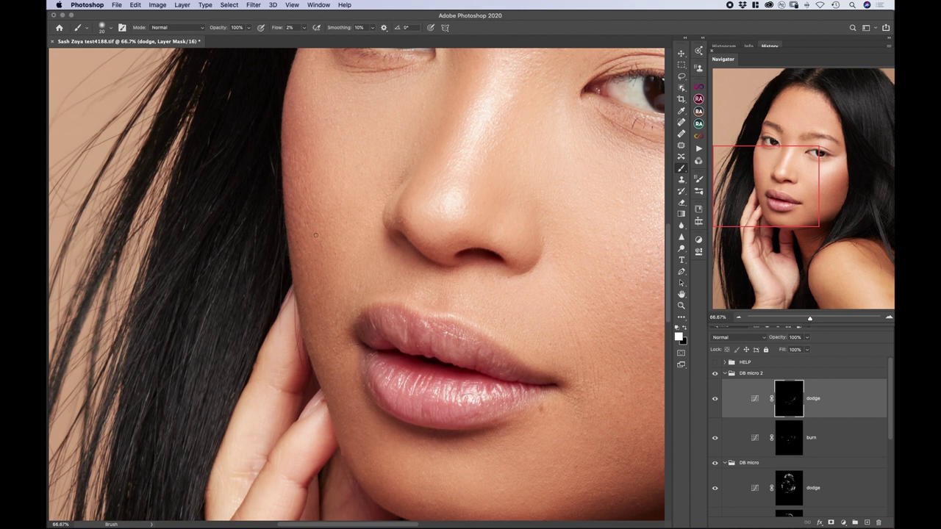
{"action": "key", "text": "alt+bracketleft"}
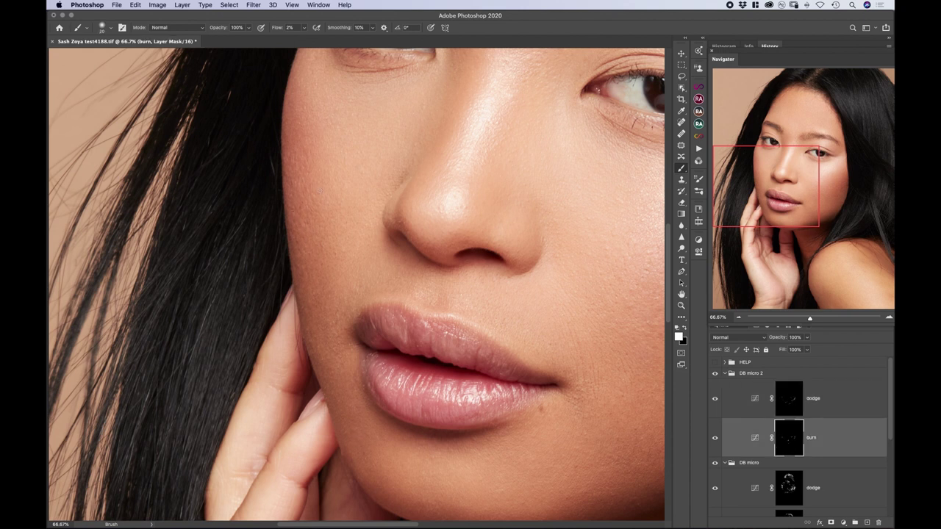
{"action": "scroll", "coordinate": [355, 315], "scroll_direction": "down", "scroll_amount": 2}
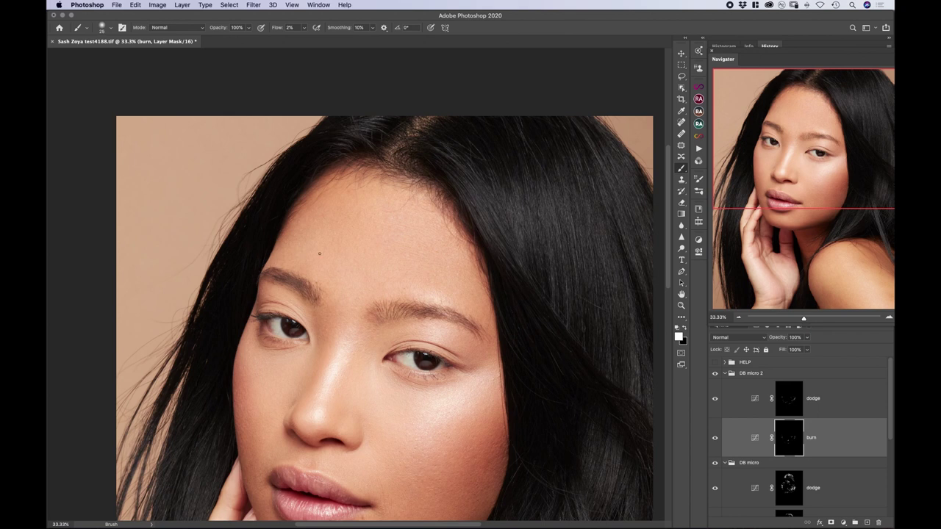
- Add faint forehead strokes on the DB micro 2 dodge and burn masks, then view the whole portrait
{"action": "key", "text": "alt+bracketright"}
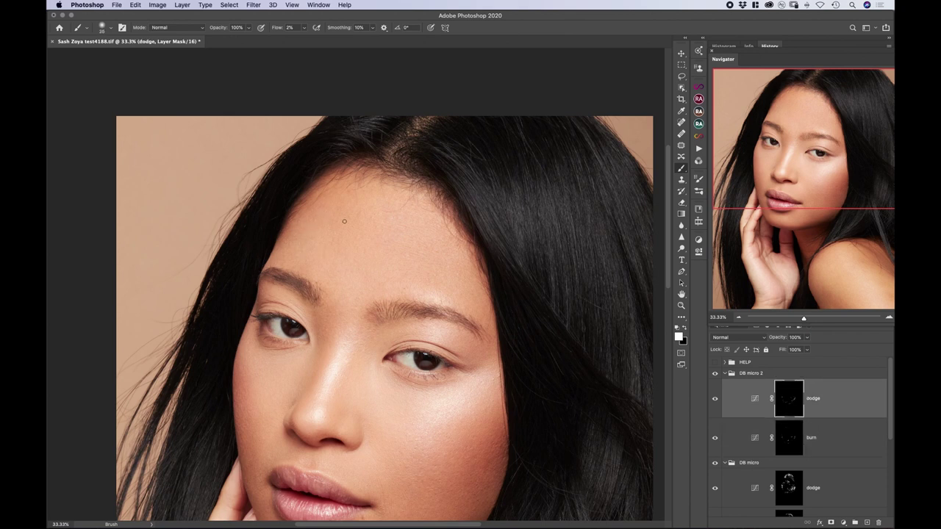
{"action": "key", "text": "alt+bracketleft"}
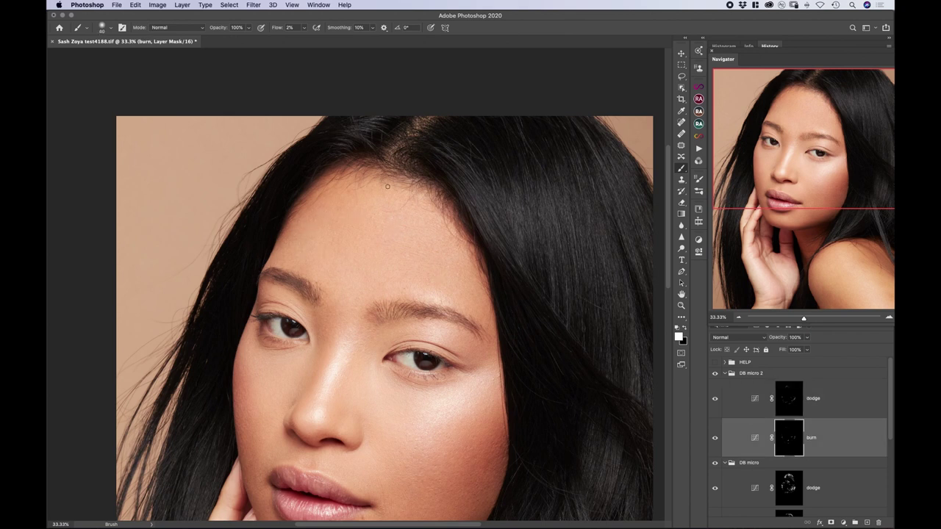
{"action": "scroll", "coordinate": [339, 181], "scroll_direction": "down", "scroll_amount": 5}
{"action": "key", "text": "super+equal"}
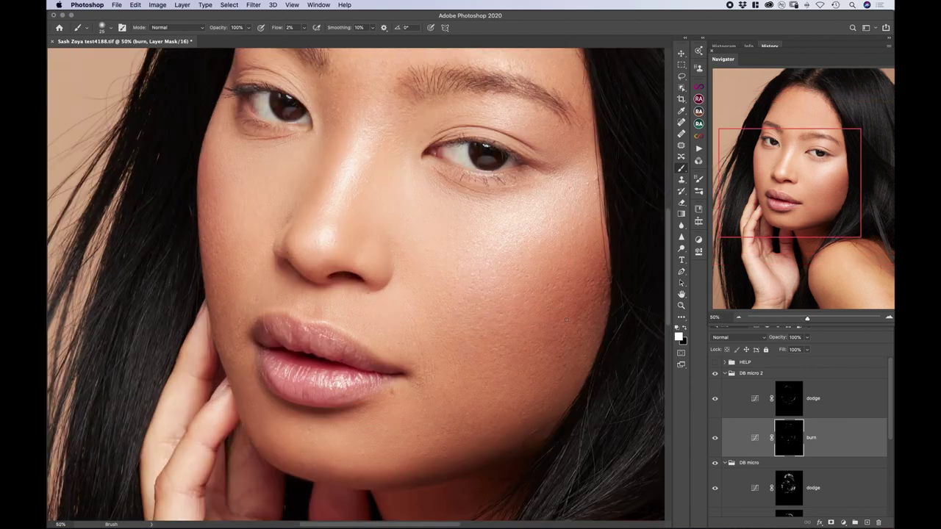
{"action": "key", "text": "alt+bracketright"}
{"action": "key", "text": "super+minus"}
{"action": "key", "text": "super+minus"}
{"action": "key", "text": "super+minus"}
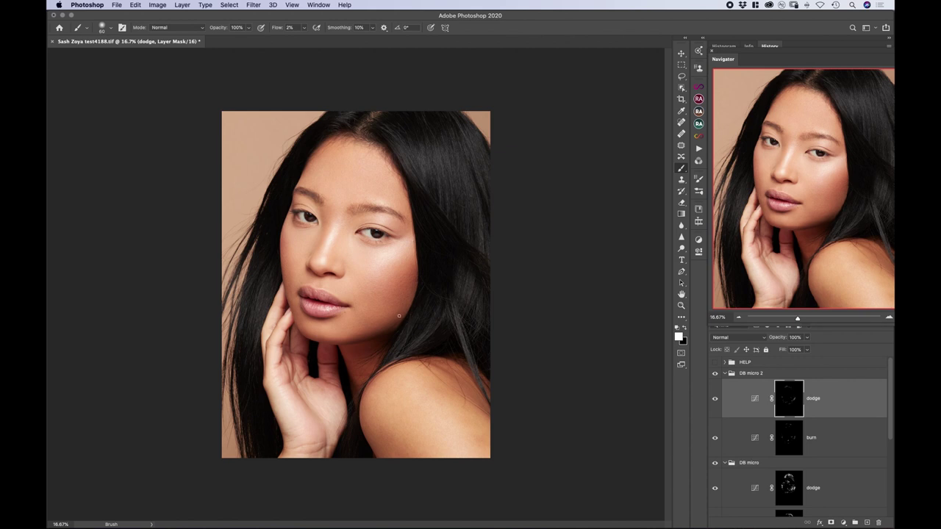
- Collapse DB micro and DB micro 2, select both, and group them into Group 1
{"action": "left_click", "coordinate": [727, 375]}
{"action": "left_click", "coordinate": [723, 387]}
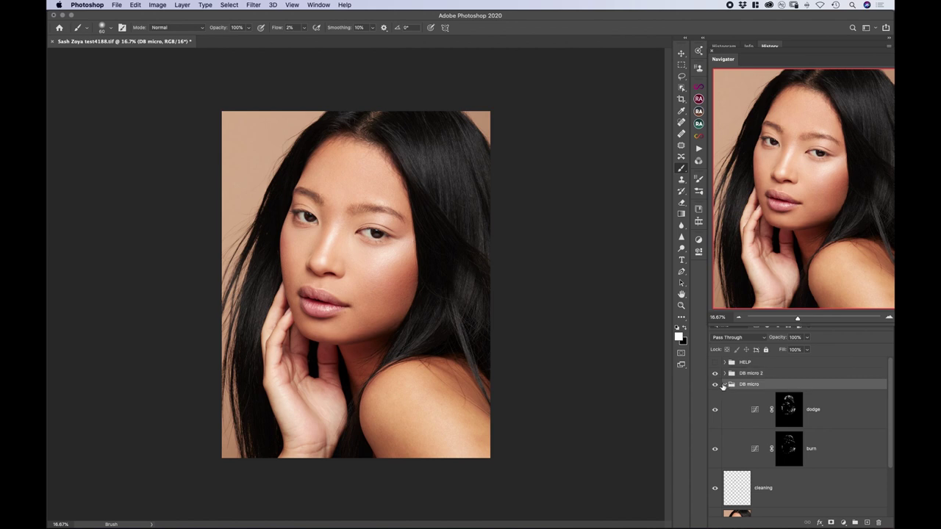
{"action": "left_click", "coordinate": [724, 384]}
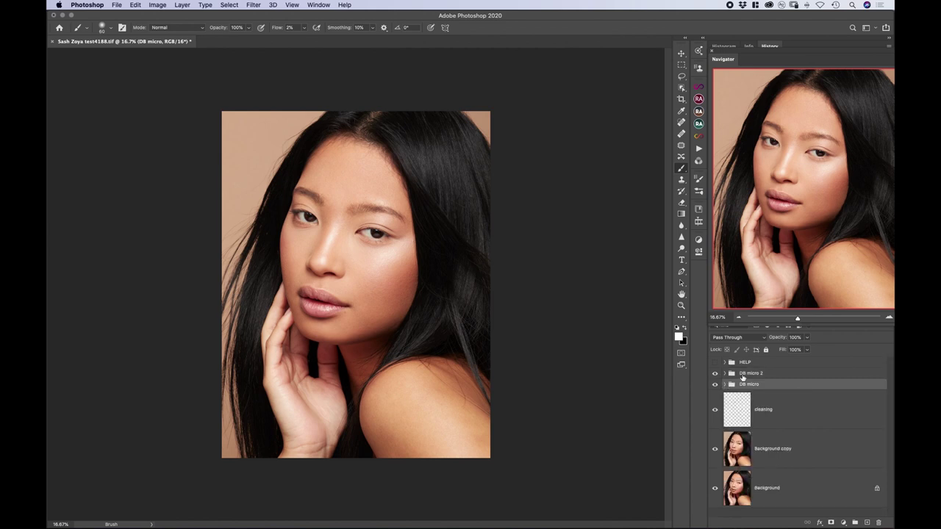
{"action": "left_click", "coordinate": [742, 374], "text": "shift"}
{"action": "key", "text": "super+g"}
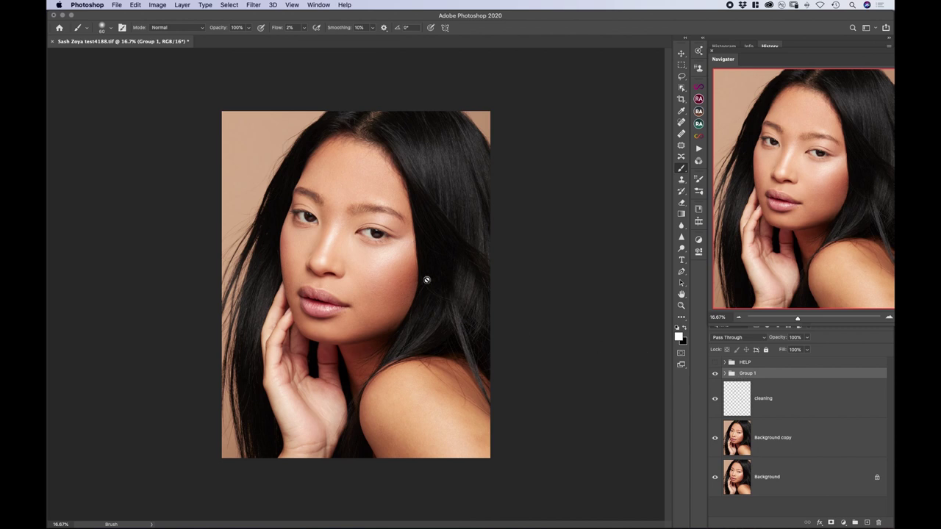
{"action": "key", "text": "super+equal"}
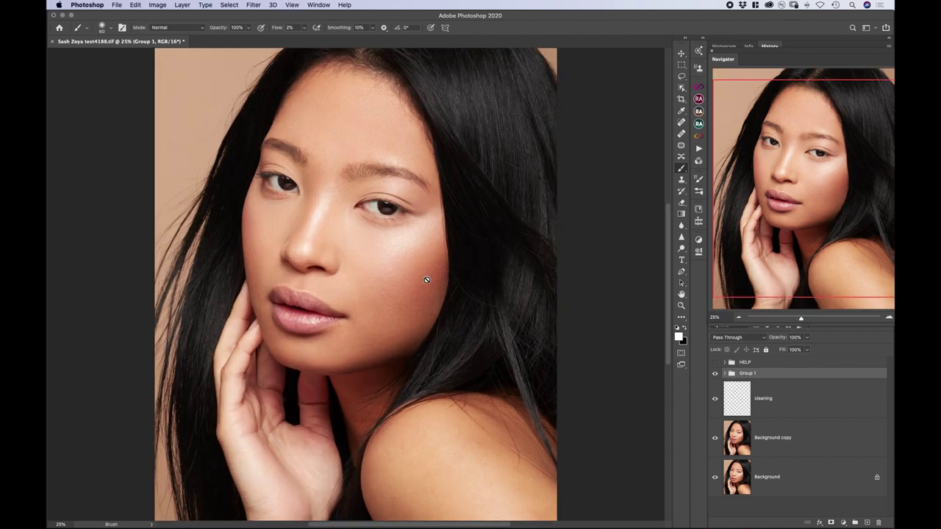
{"action": "scroll", "coordinate": [427, 278], "scroll_direction": "up", "scroll_amount": 3}
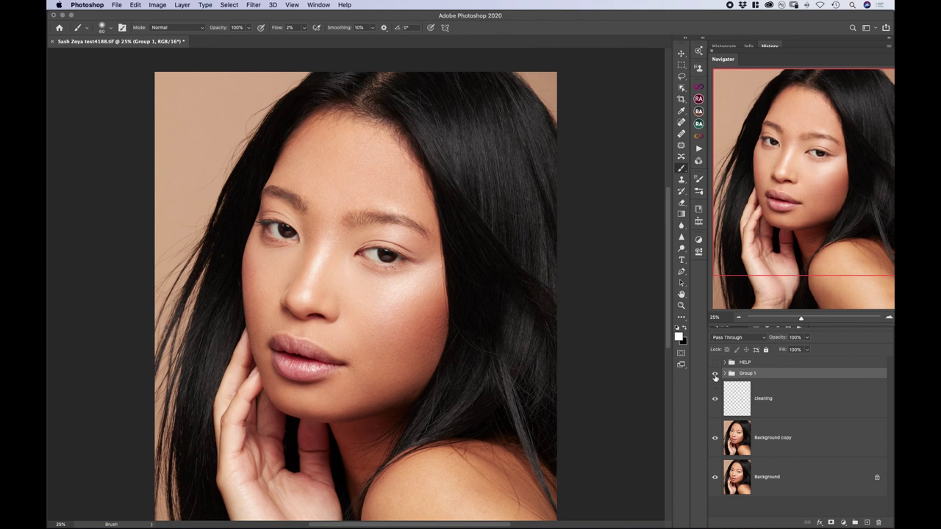
{"action": "left_click", "coordinate": [716, 377]}
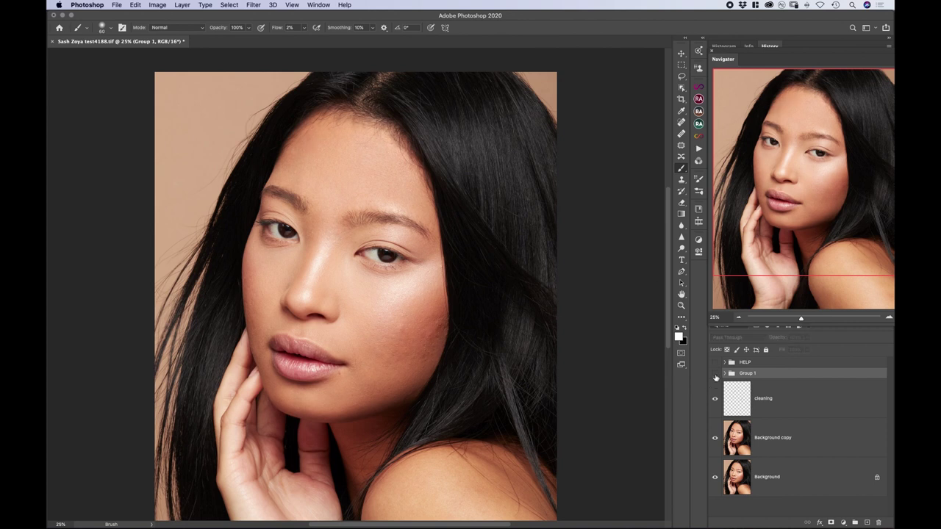
{"action": "left_click", "coordinate": [716, 374]}
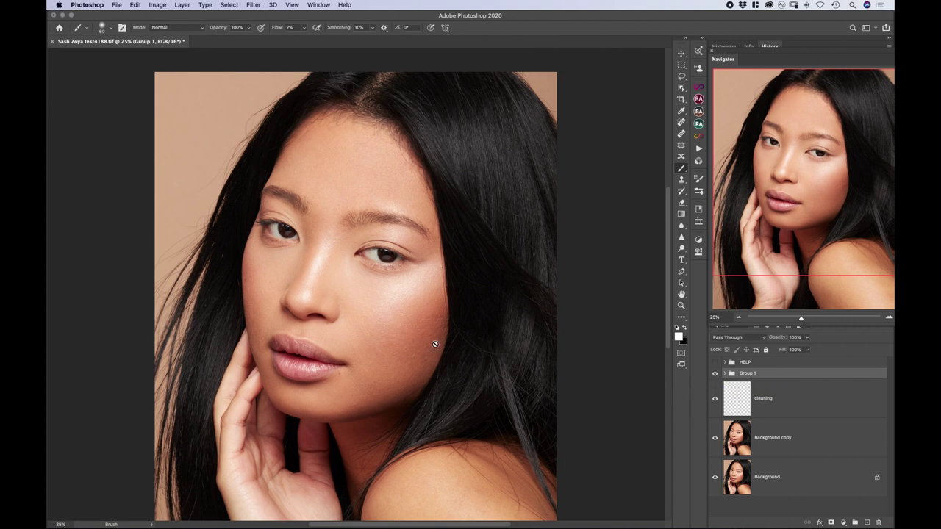
{"action": "key", "text": "super+equal"}
{"action": "key", "text": "super+equal"}
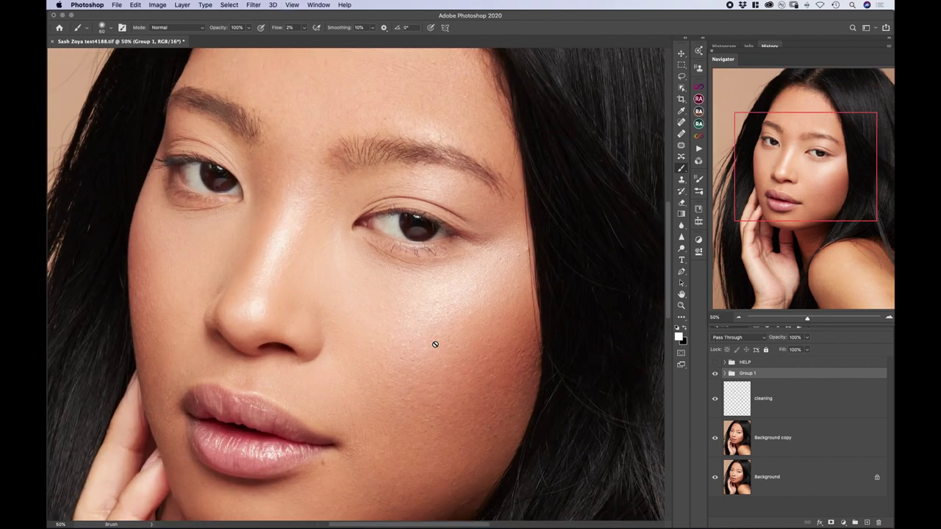
{"action": "left_click", "coordinate": [716, 374]}
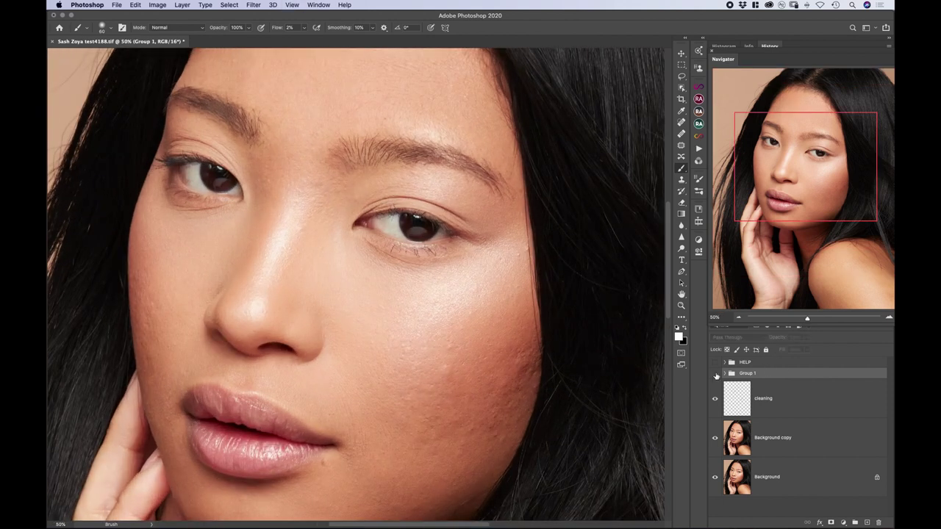
{"action": "left_click", "coordinate": [715, 374]}
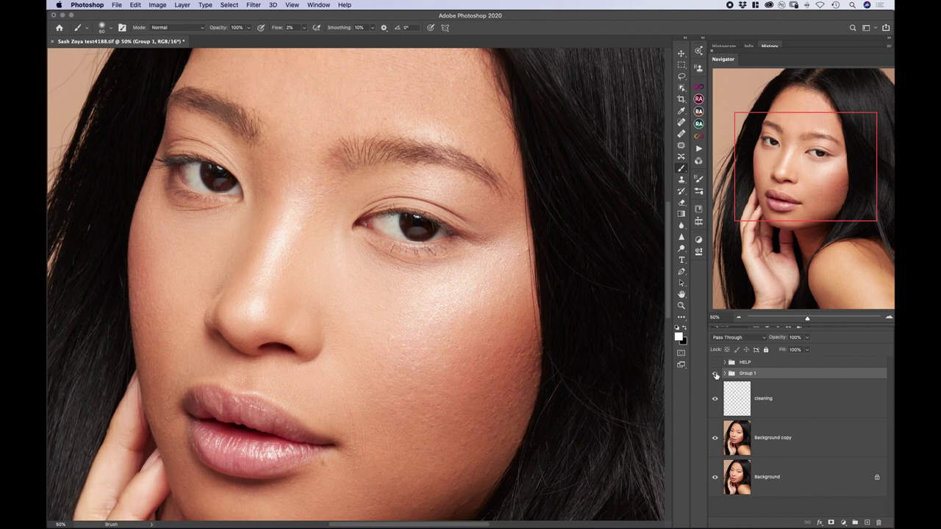
{"action": "key", "text": "super+minus"}
{"action": "key", "text": "super+minus"}
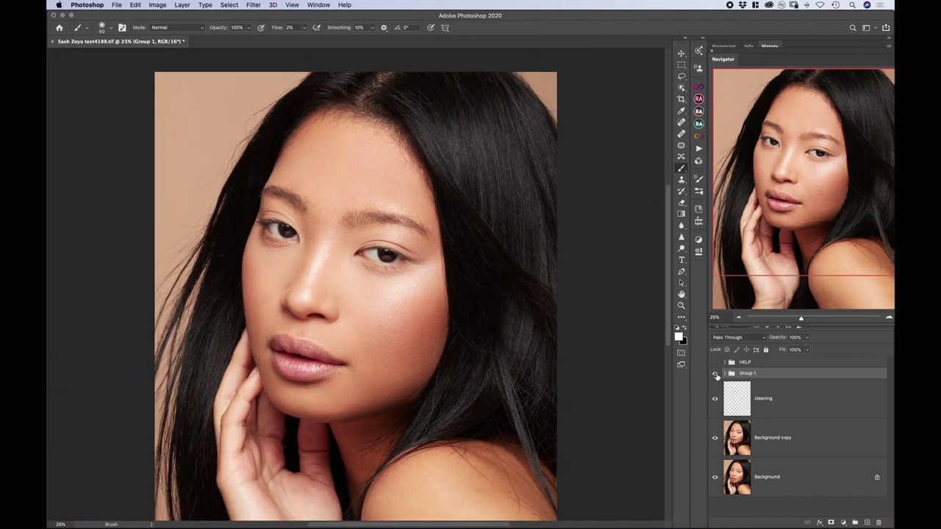
{"action": "scroll", "coordinate": [458, 396], "scroll_direction": "down", "scroll_amount": 2}
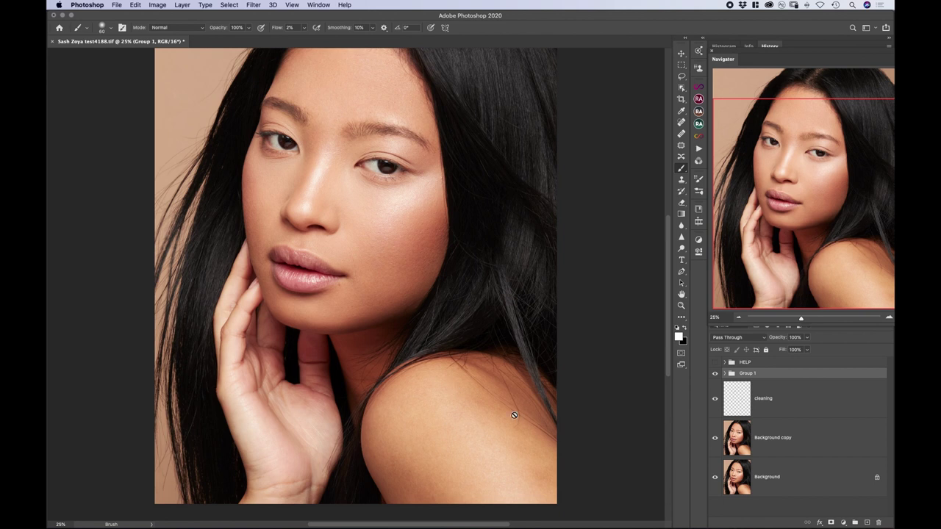